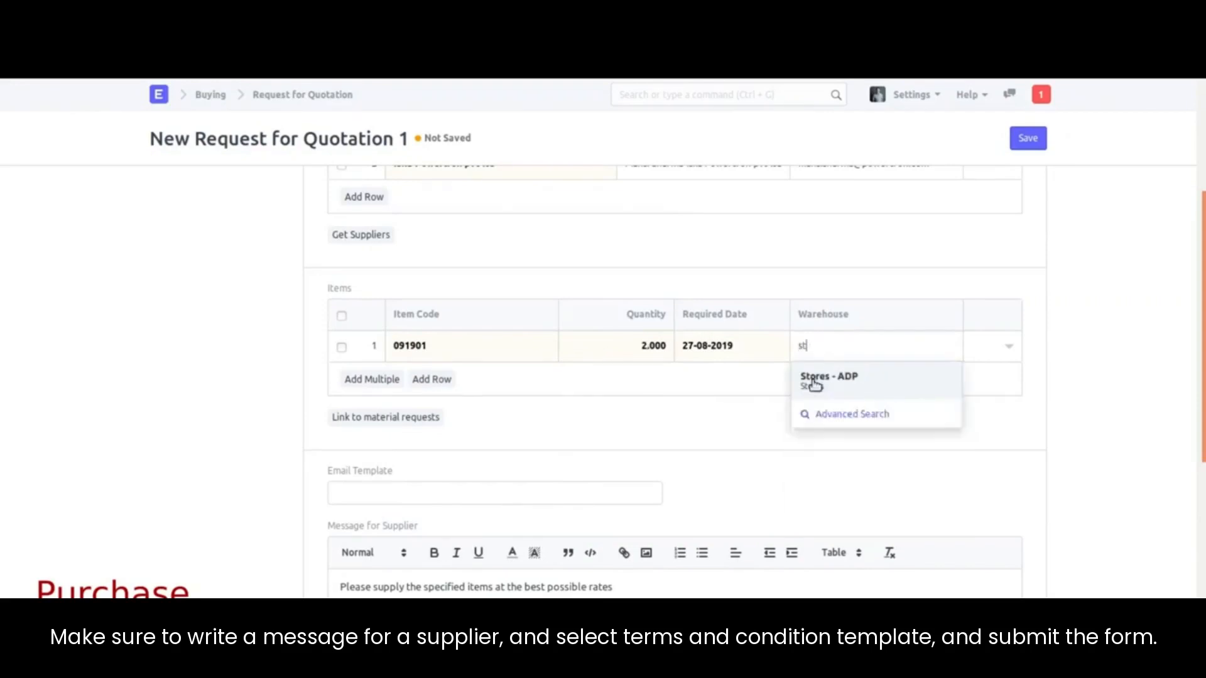
Step: Set the item warehouse to Stores - ADP and apply the sample Terms and Conditions template
click(808, 379)
scroll(530, 492, down, 2)
scroll(423, 432, down, 3)
scroll(369, 350, down, 1)
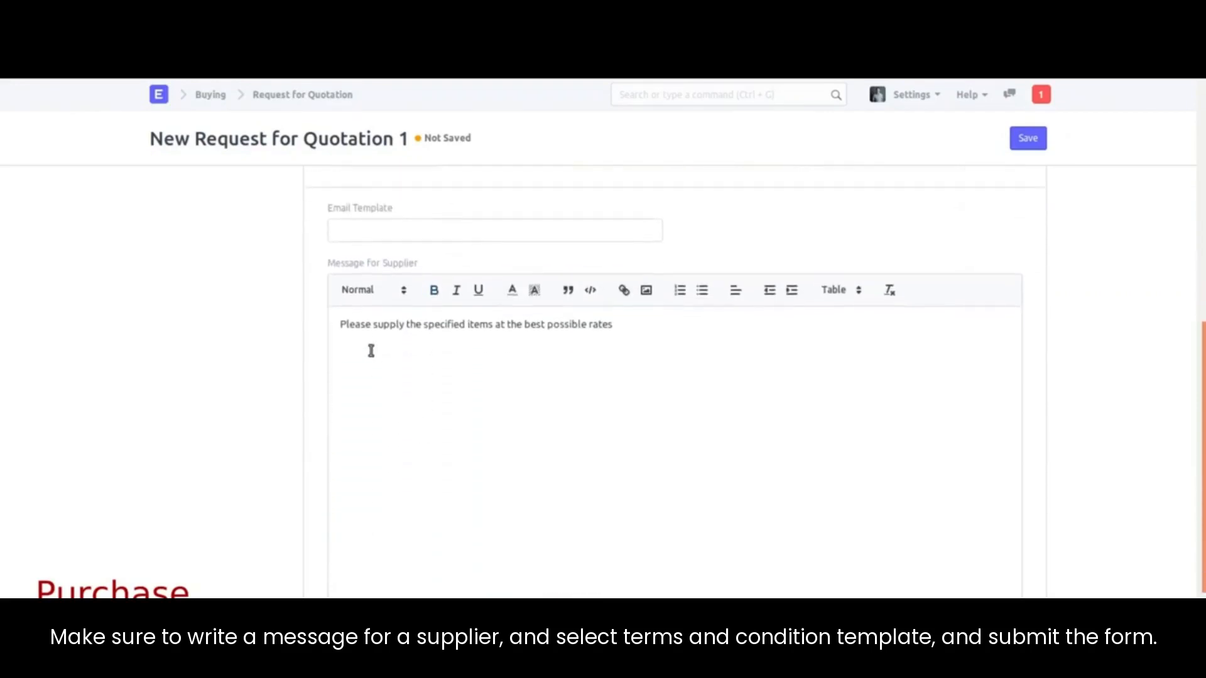
scroll(452, 349, down, 3)
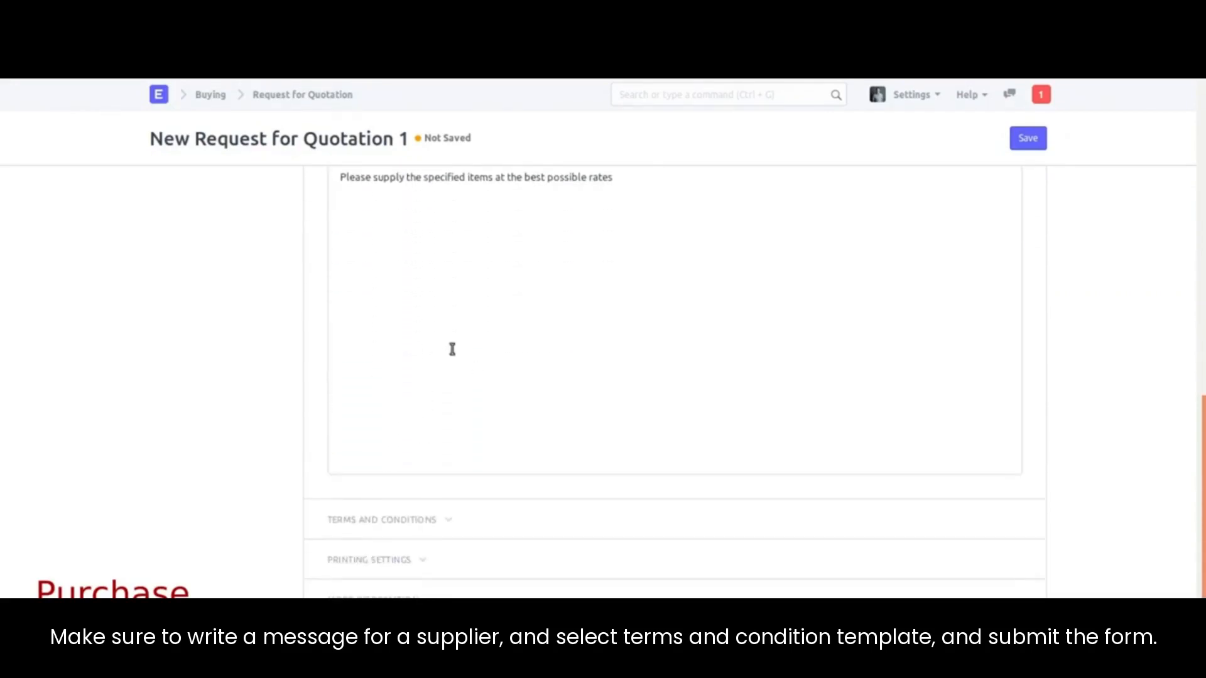
click(425, 515)
scroll(423, 529, down, 7)
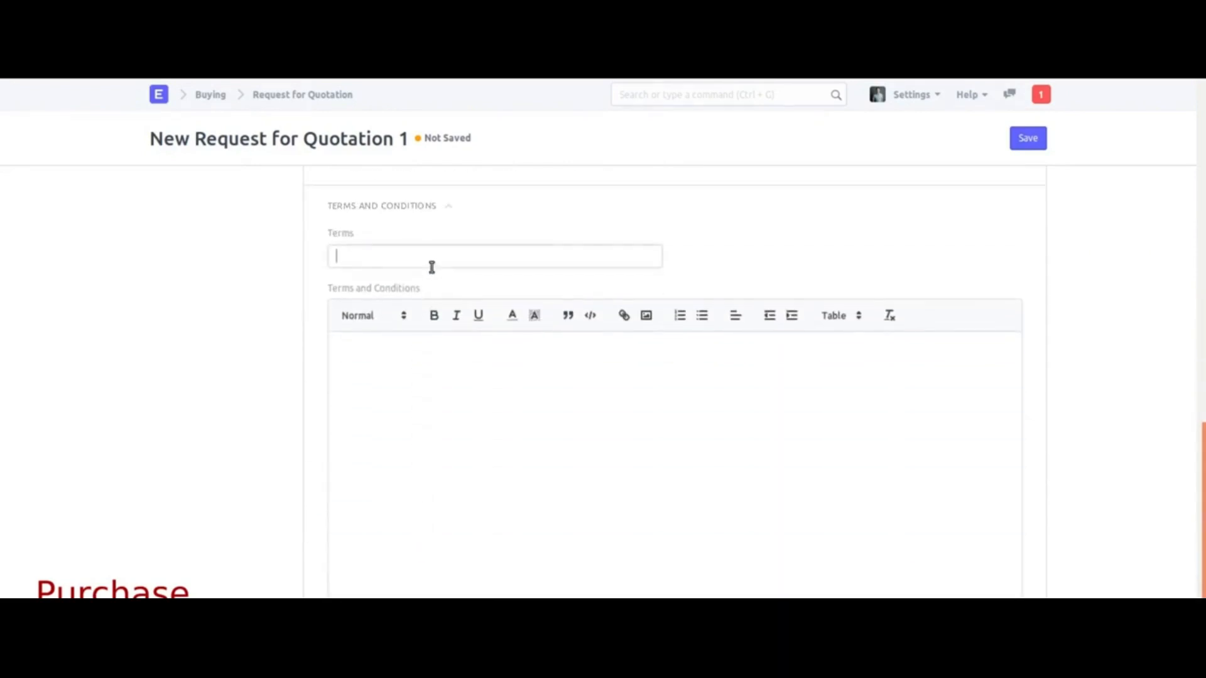
click(403, 281)
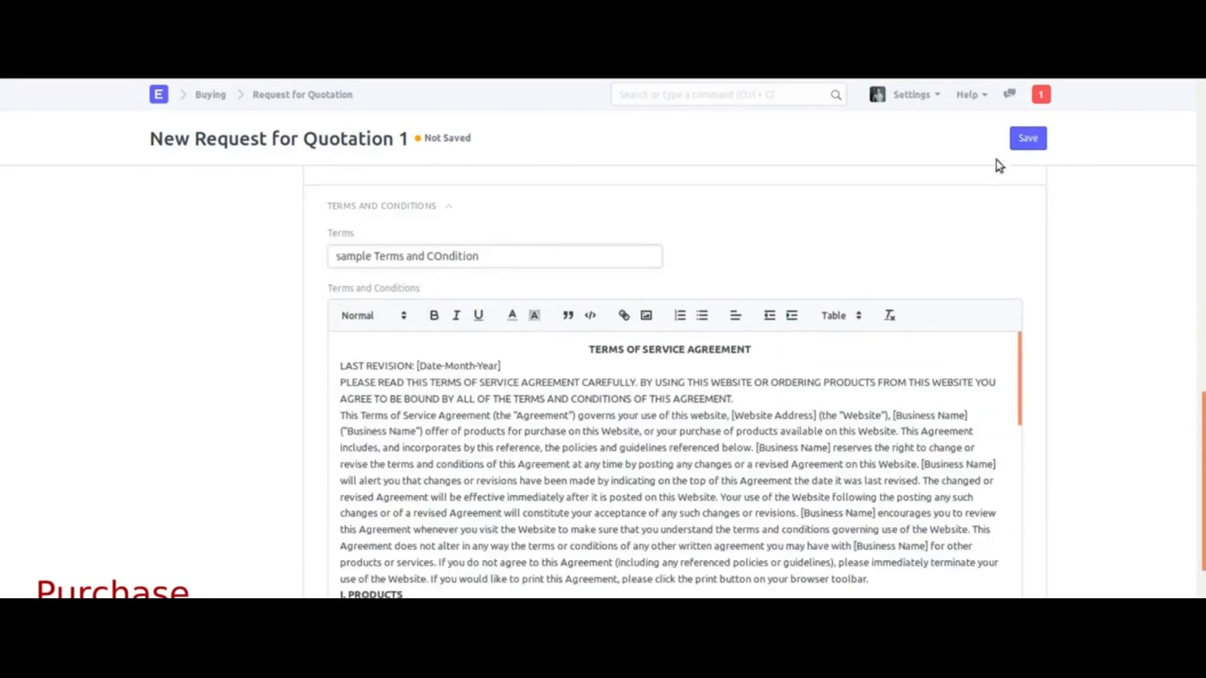
Step: Save the Request for Quotation and submit it, confirming with Yes
click(1027, 138)
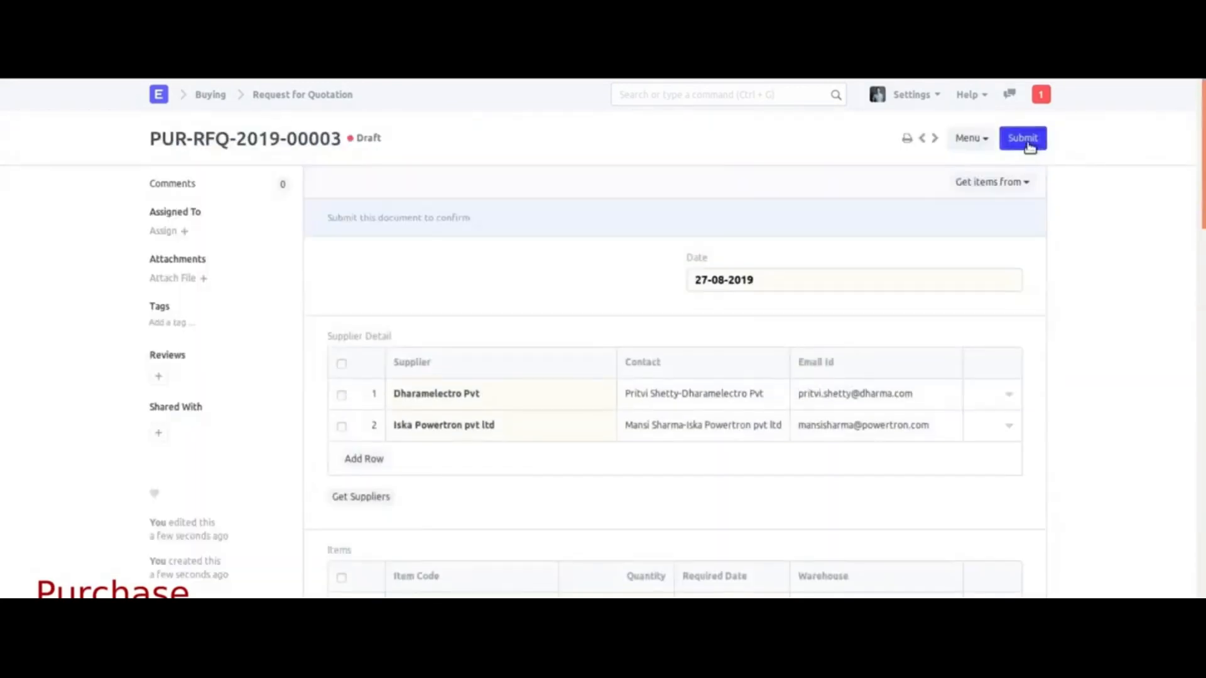
click(1031, 147)
click(800, 122)
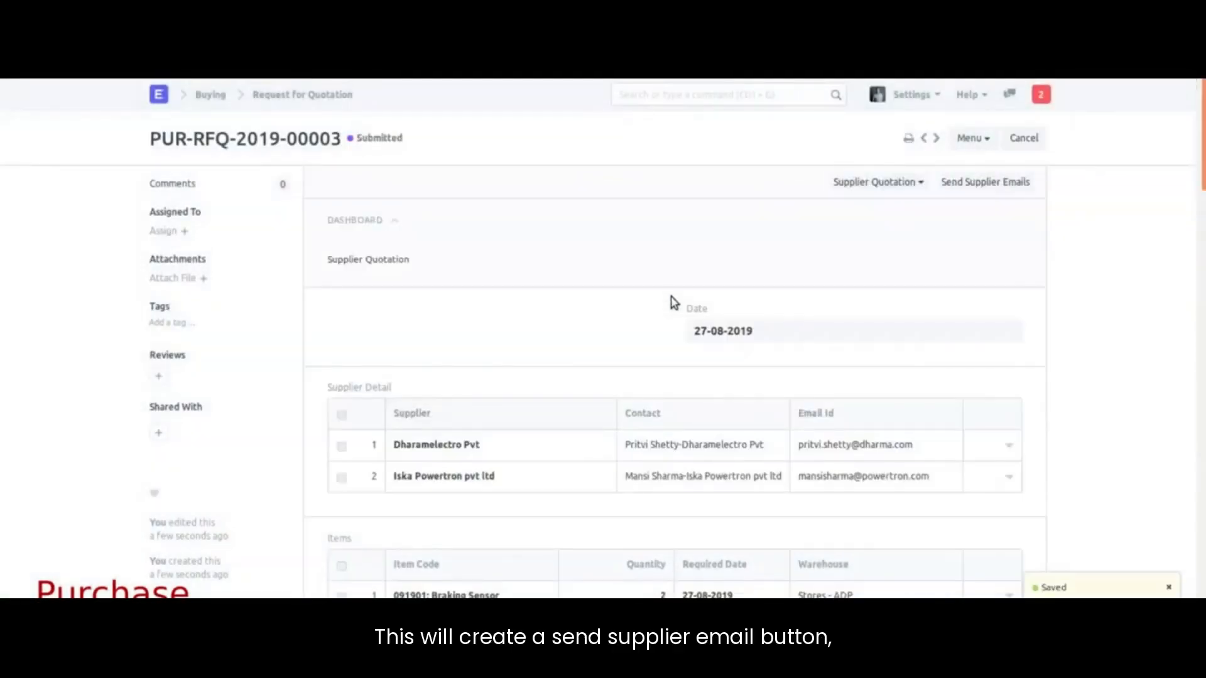
Step: Email the RFQ to suppliers and follow the Gmail quotation link to PUR-RFQ-2019-00011's portal page
click(968, 180)
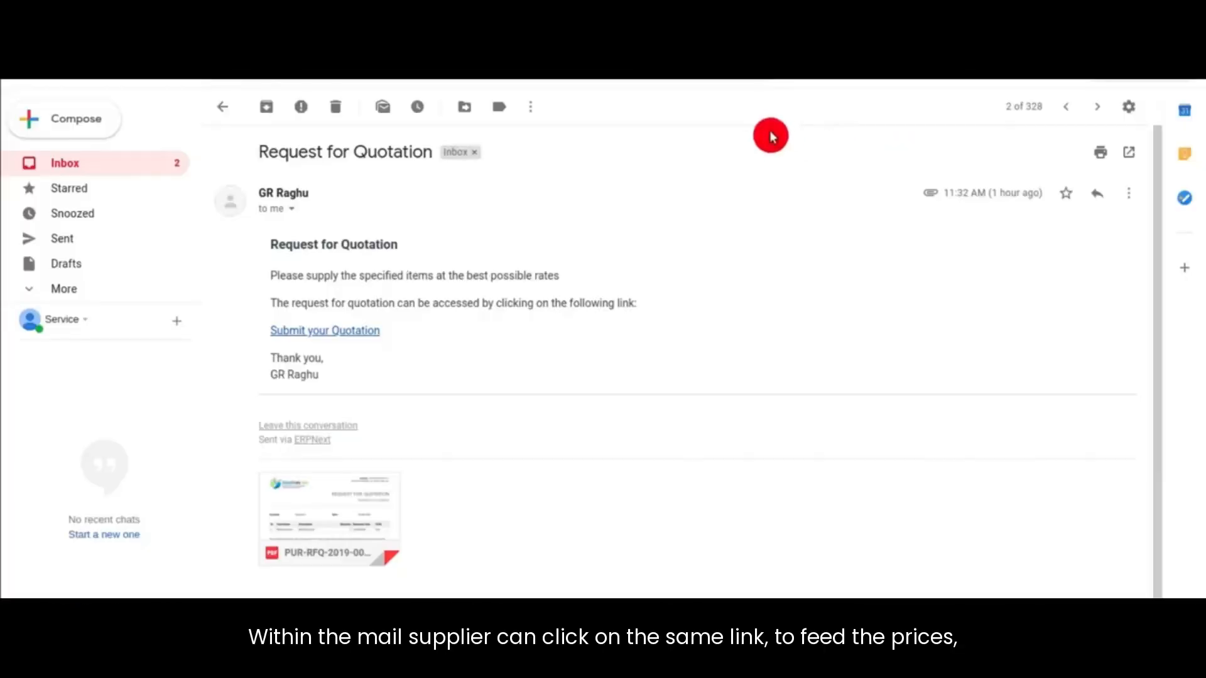
click(312, 333)
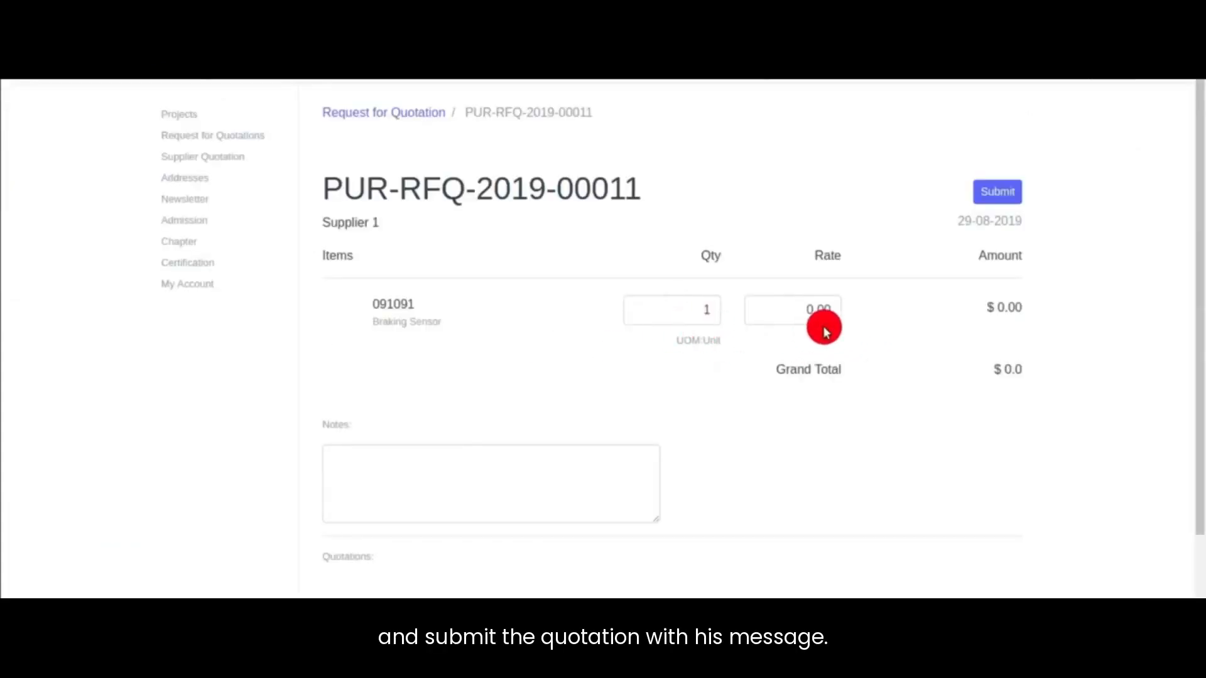
Step: Quote Braking Sensor at 22000 with note 'Available to be dispatched on PO' and submit
click(793, 309)
text(22000)
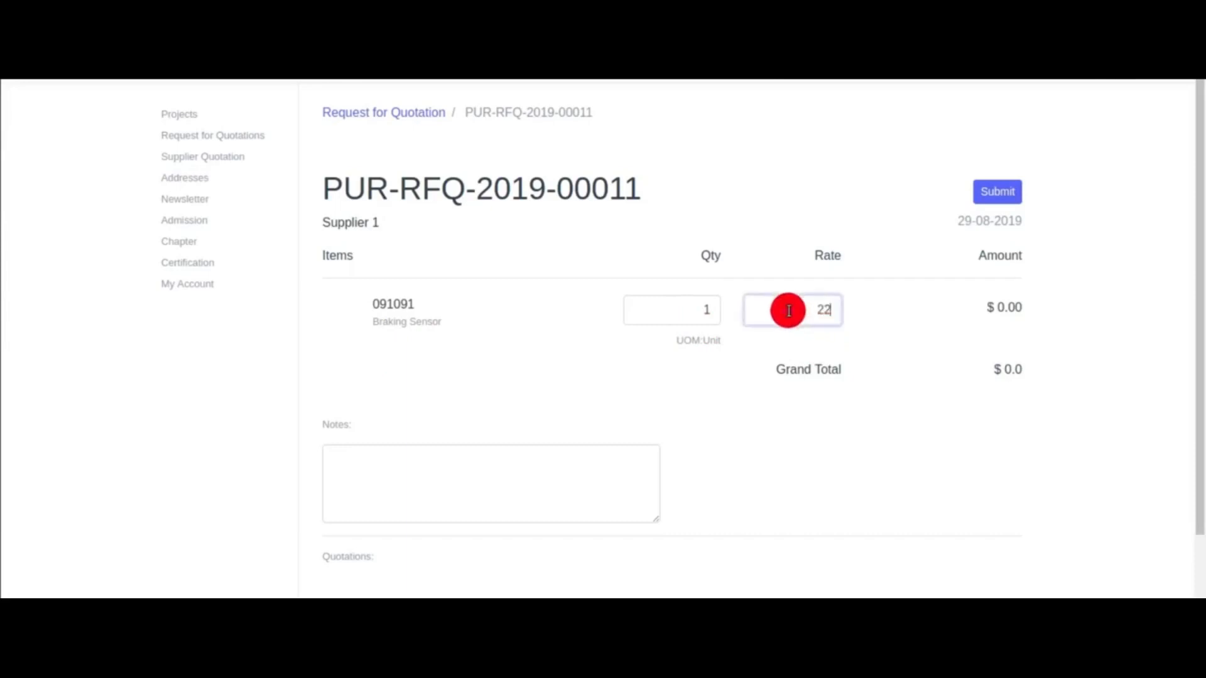
click(794, 247)
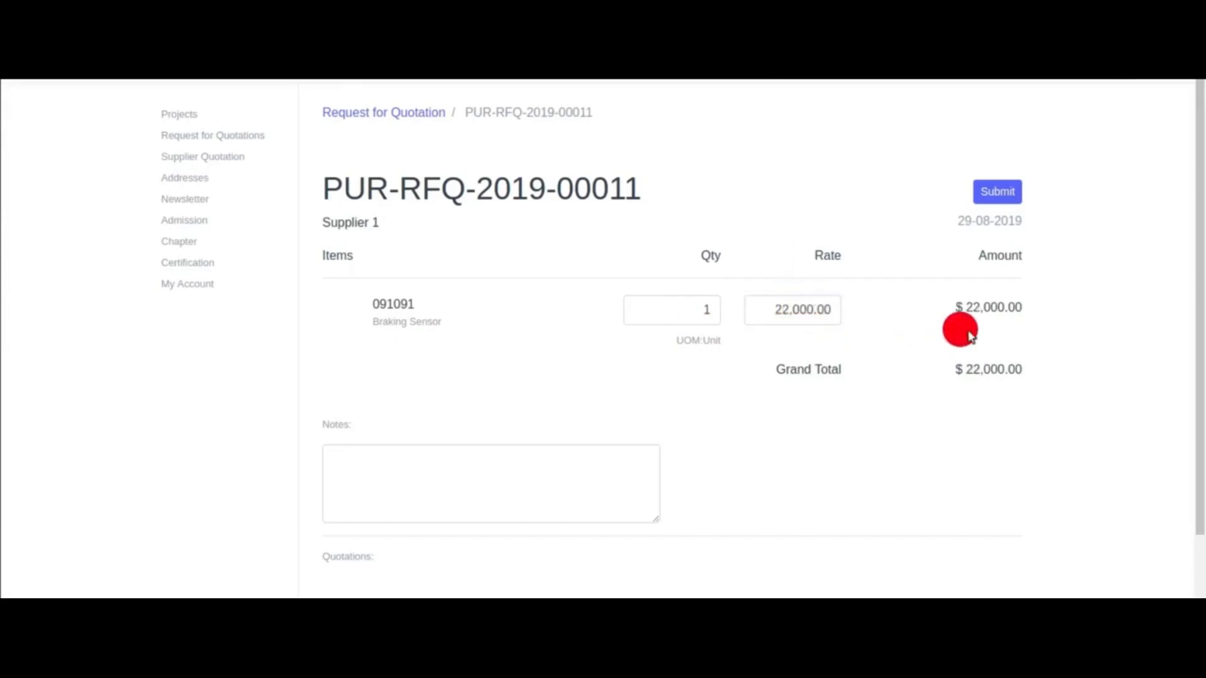
click(408, 493)
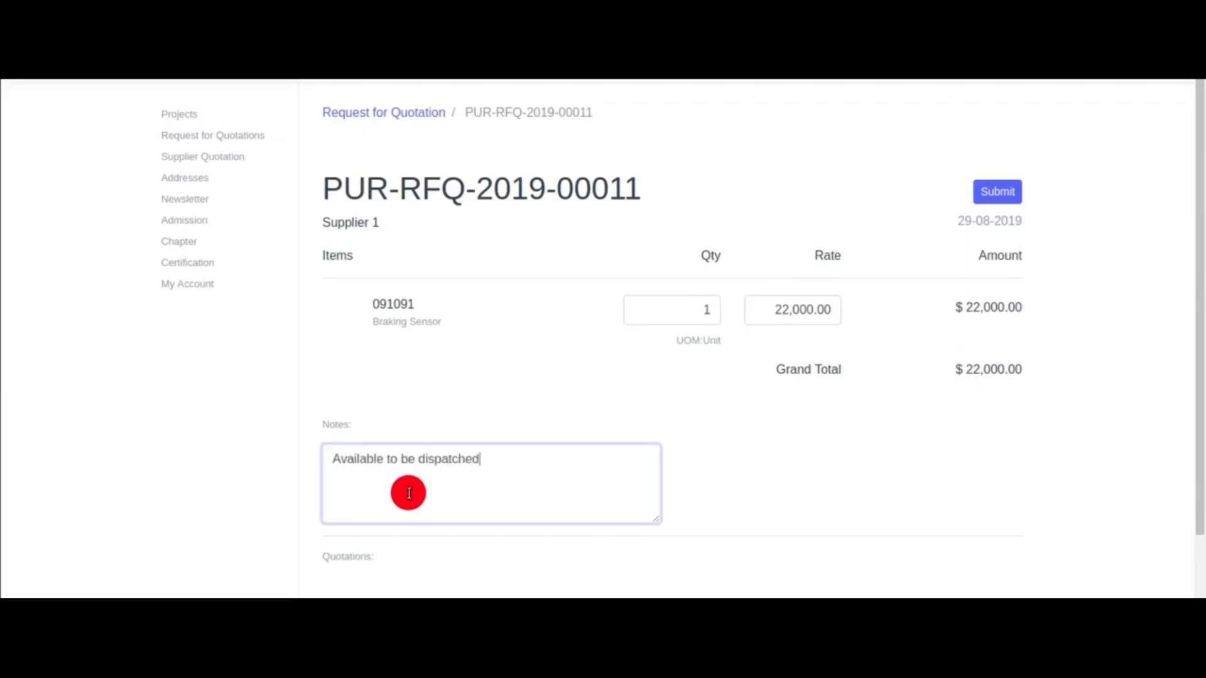
text(Available to be dispatched on PO)
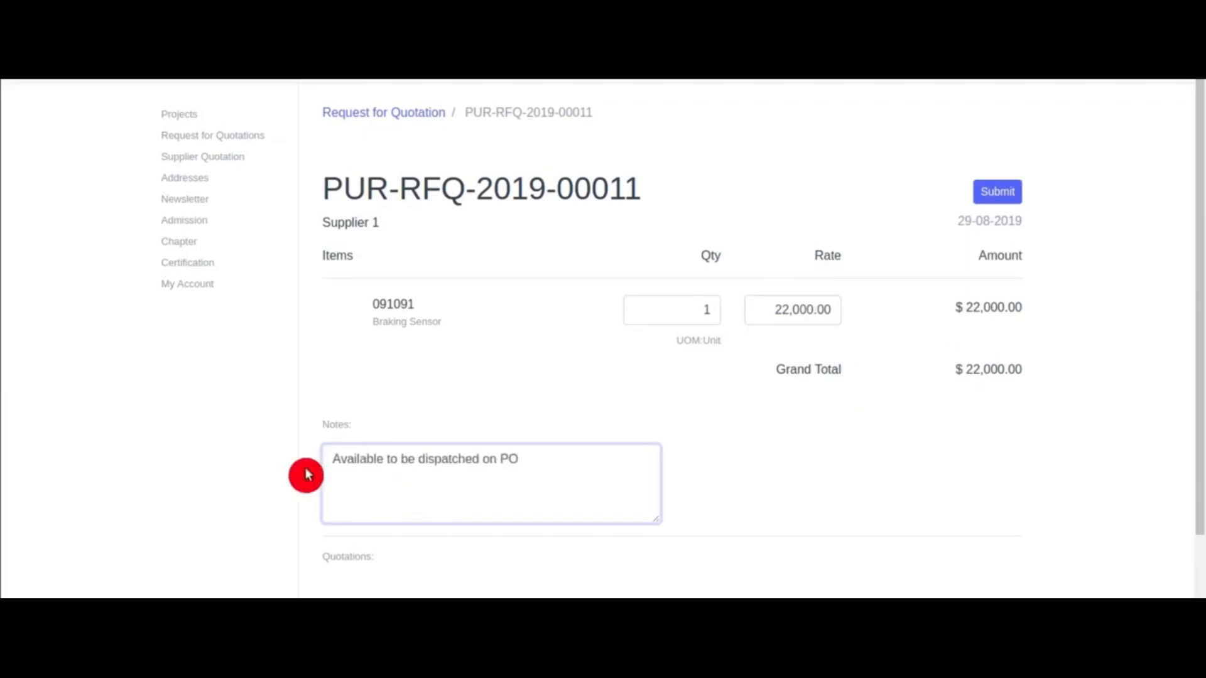
click(988, 196)
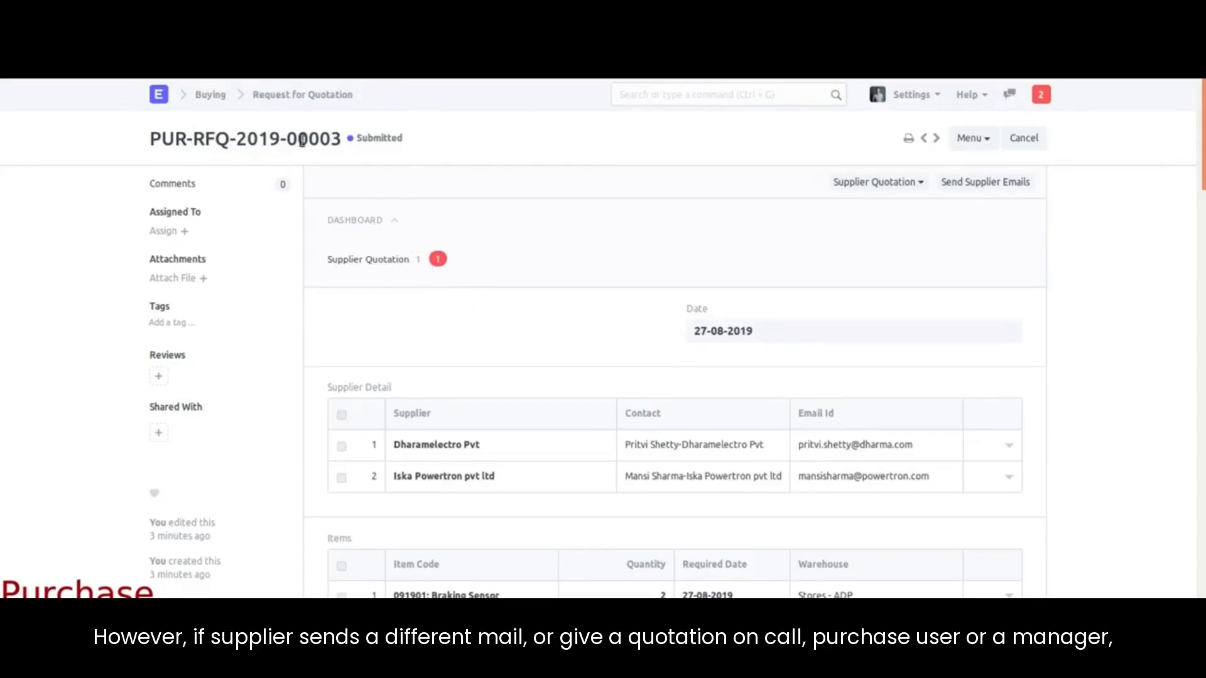
Step: Create and save a supplier quotation from Iska Powertron pvt ltd at rate 19,000
click(889, 183)
click(805, 214)
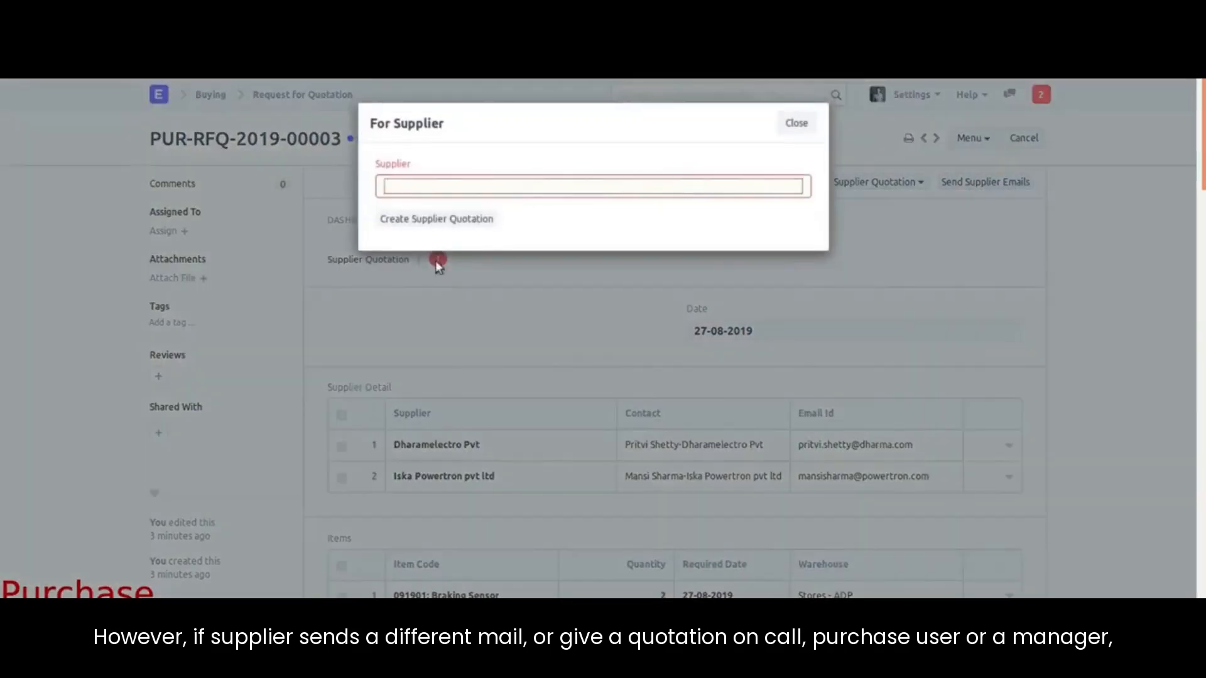
click(427, 229)
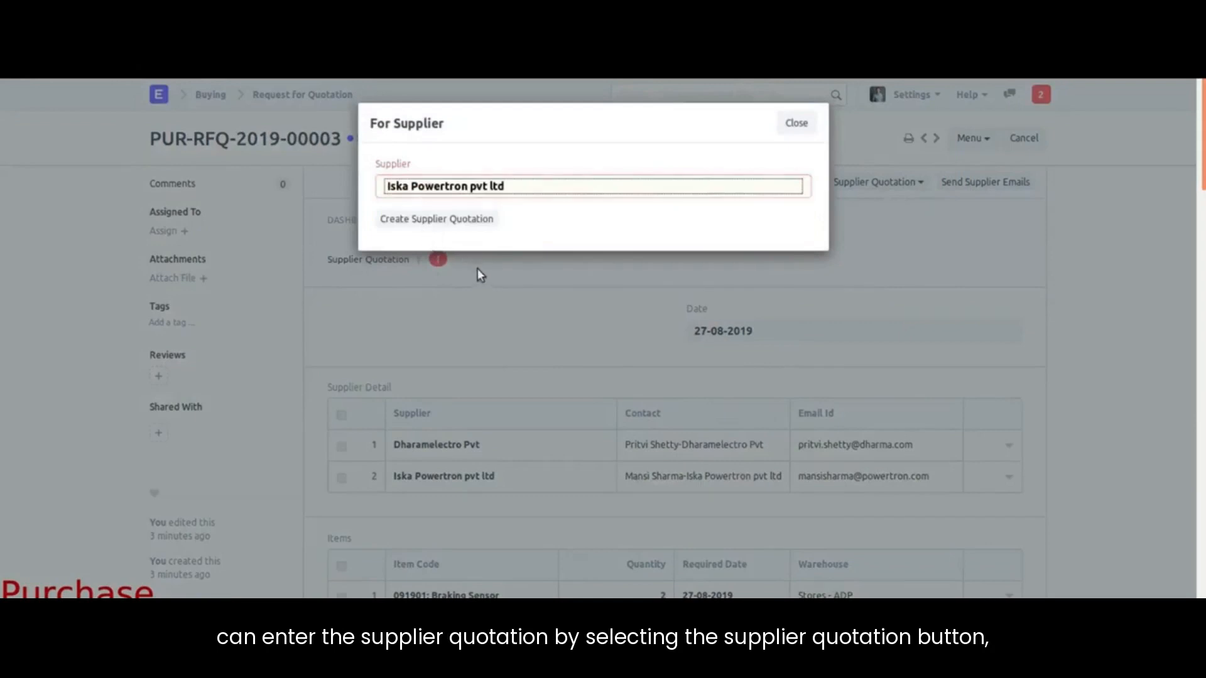
click(450, 220)
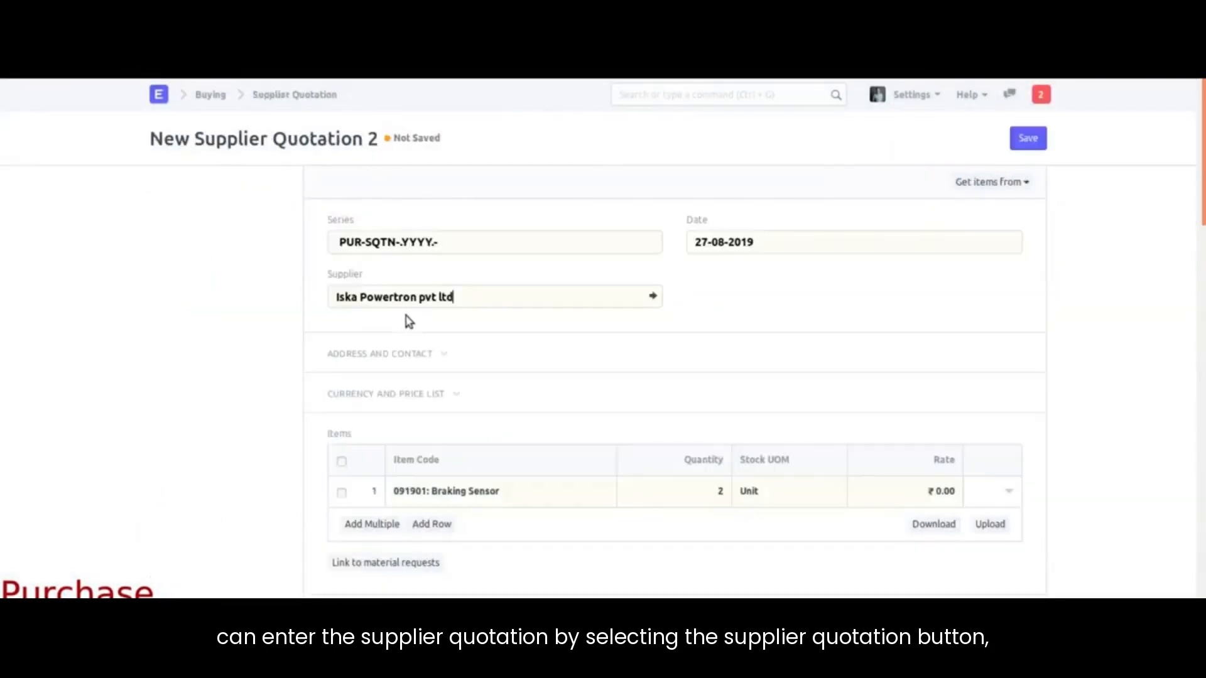
click(914, 496)
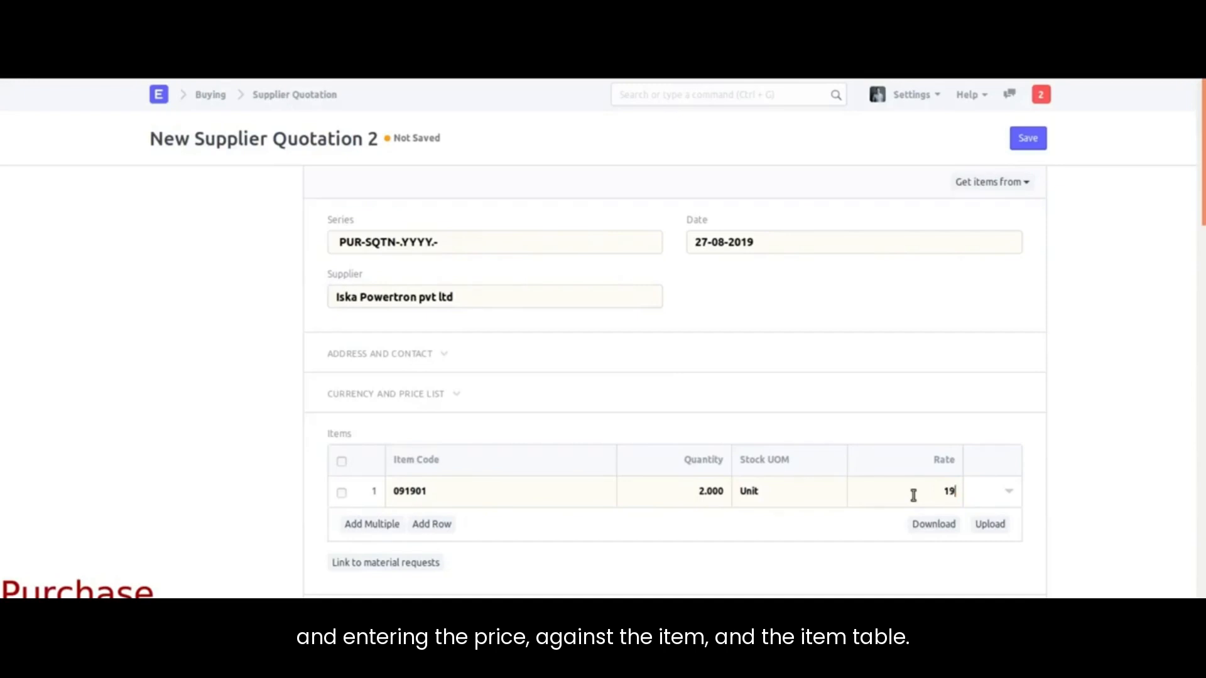
click(1027, 138)
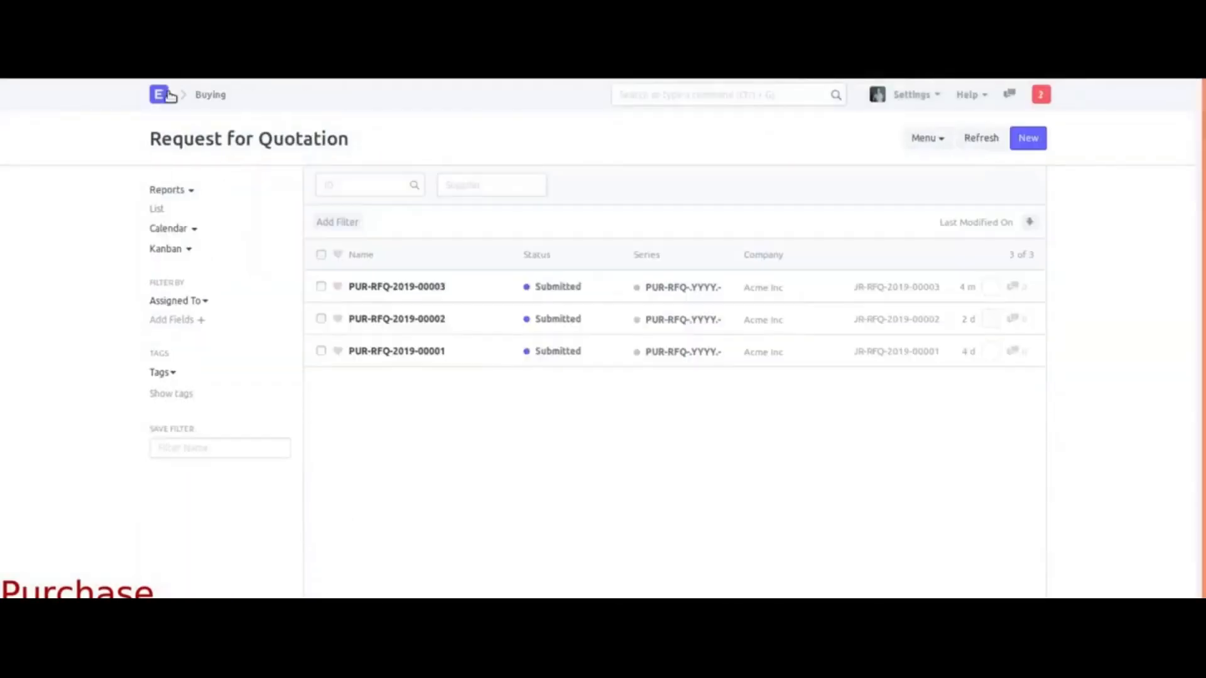
Step: Open PUR-RFQ-2019-00003 via Buying and then its supplier quotation PUR-SQTN-2019-00006
click(397, 288)
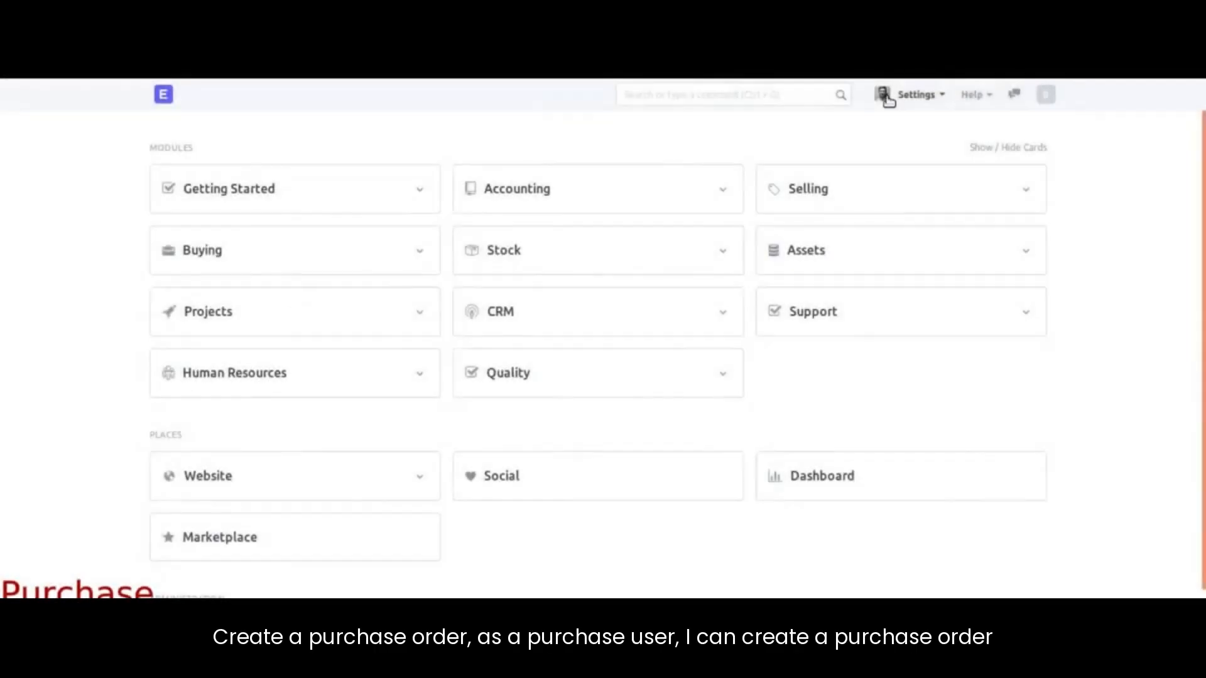
click(306, 263)
click(230, 268)
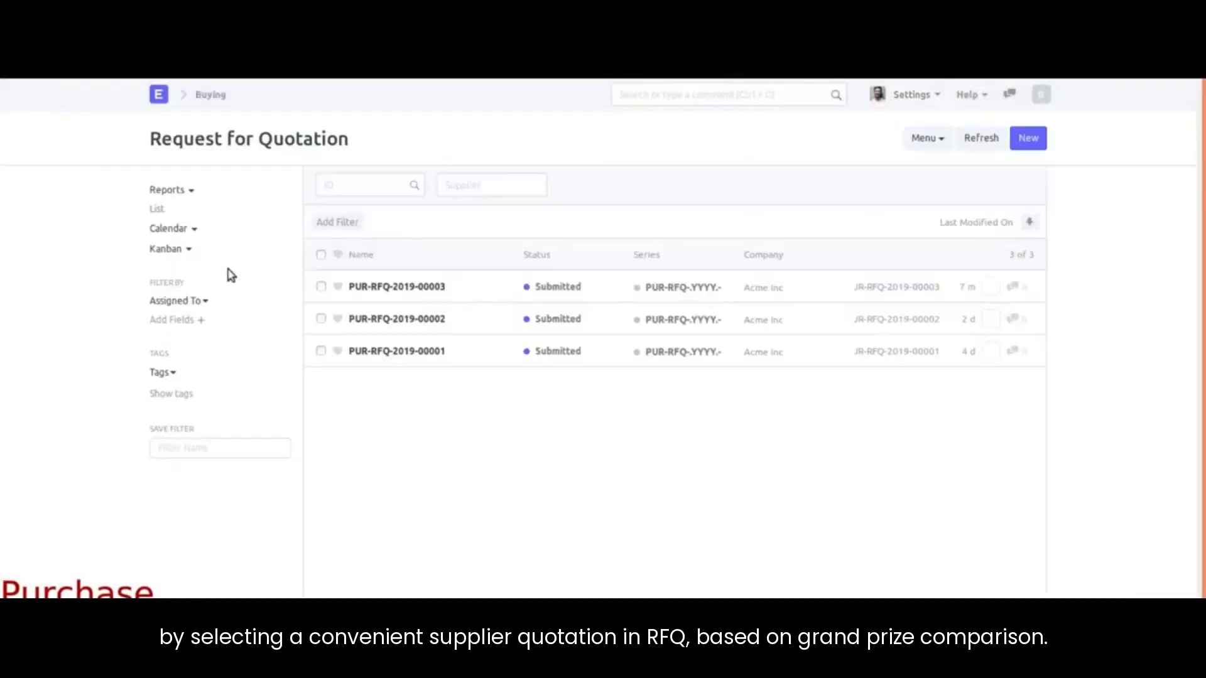
click(398, 288)
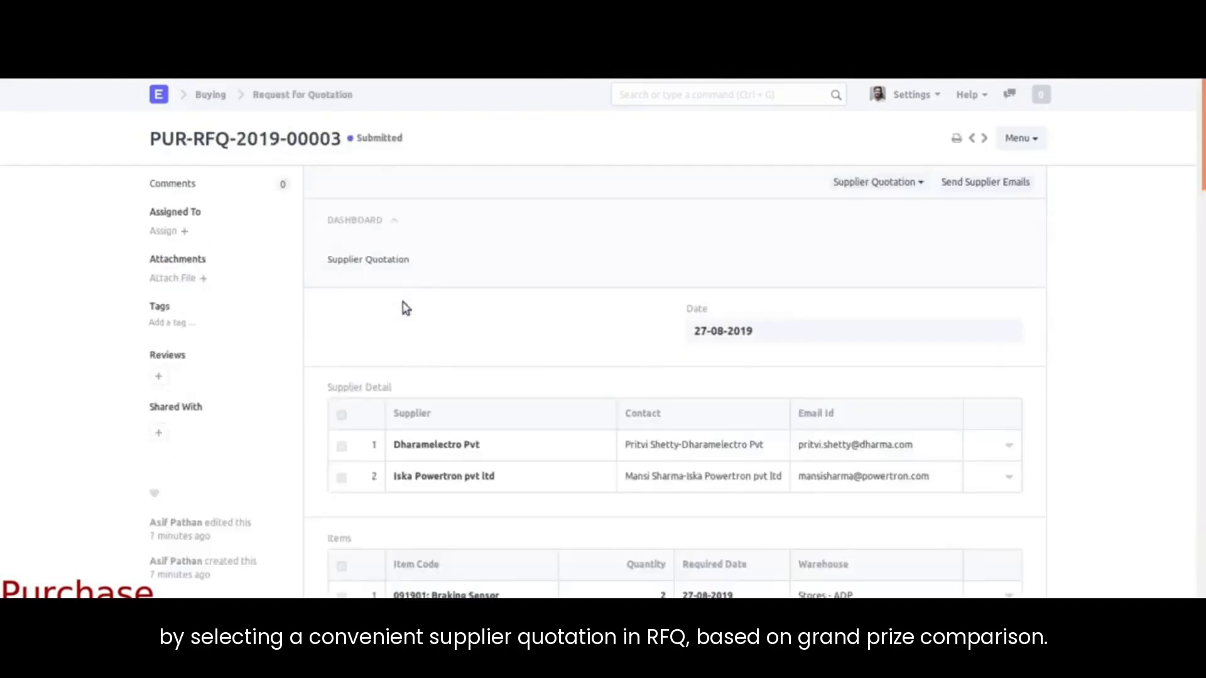
click(382, 260)
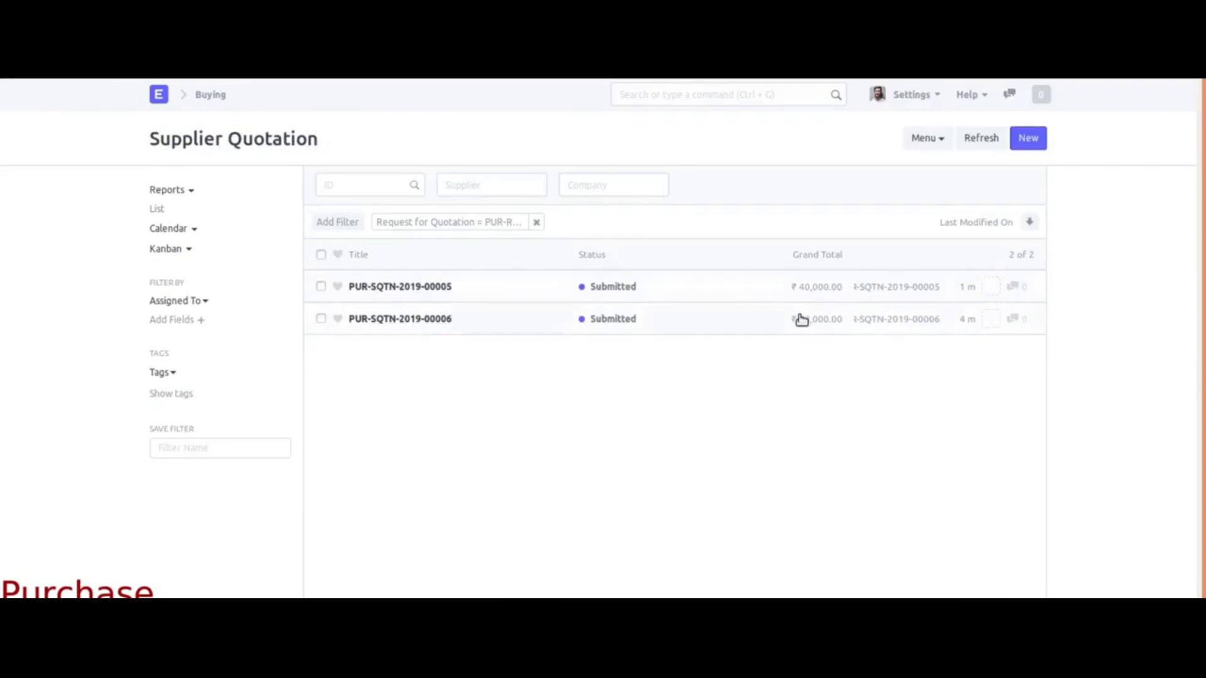
click(413, 320)
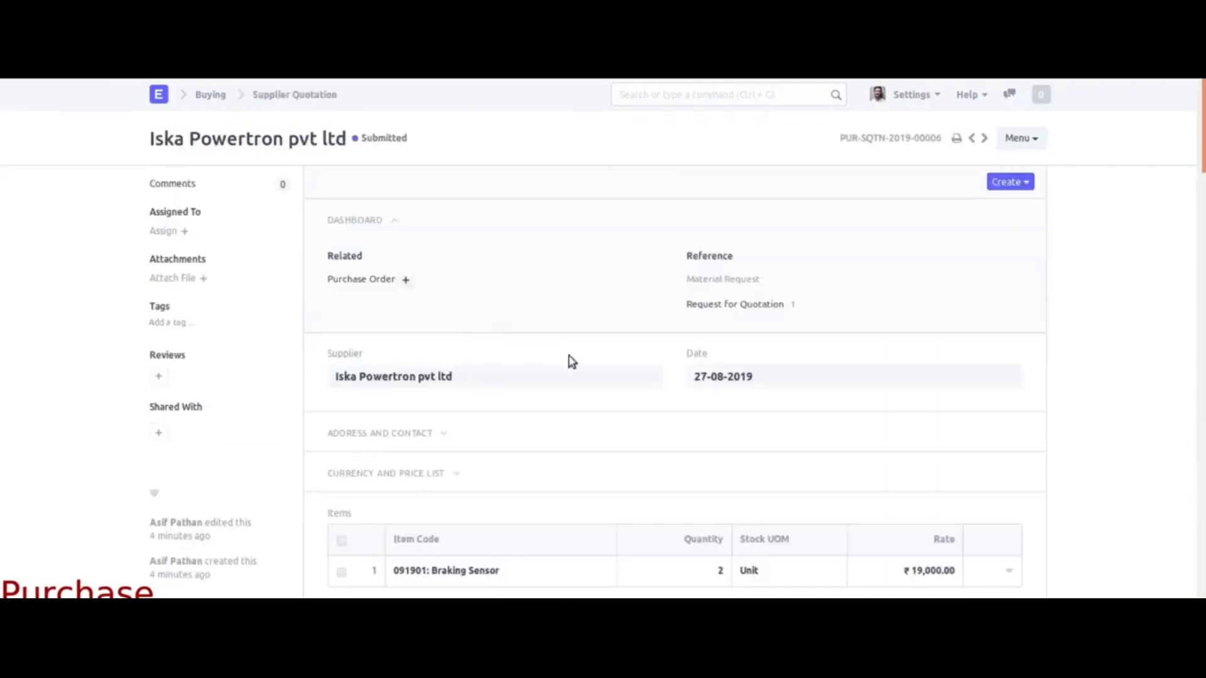
Step: Create a purchase order from the quotation with required-by date 28-08-2019
click(1003, 187)
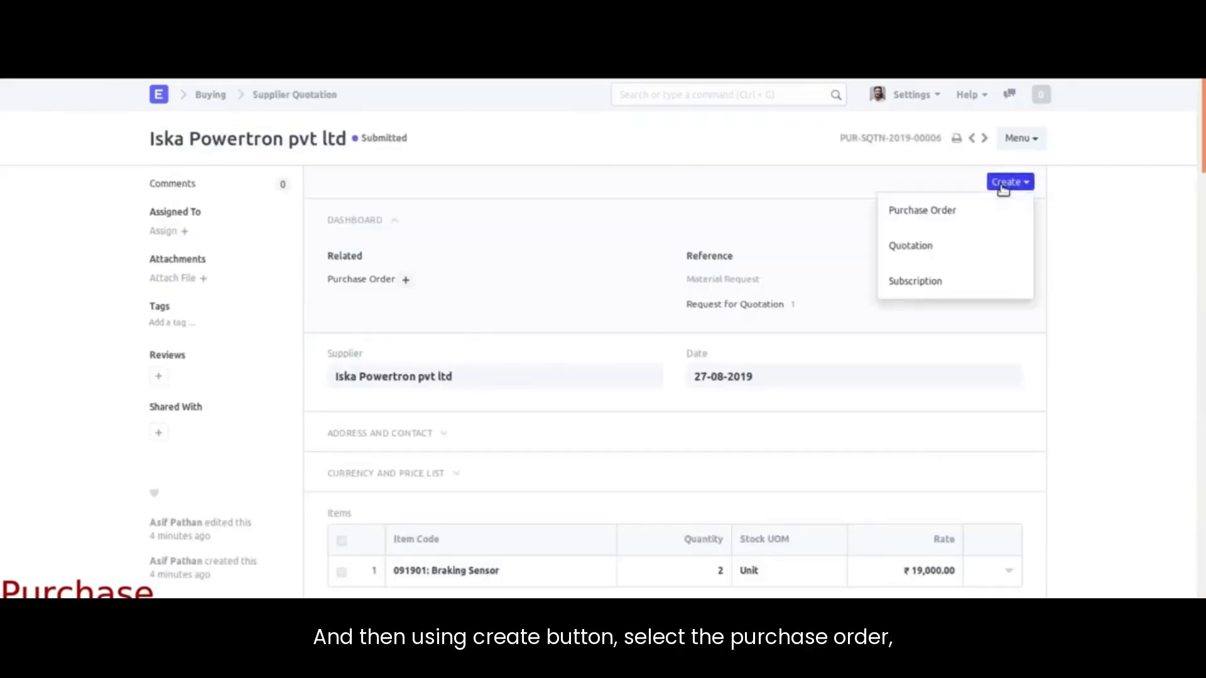
click(912, 211)
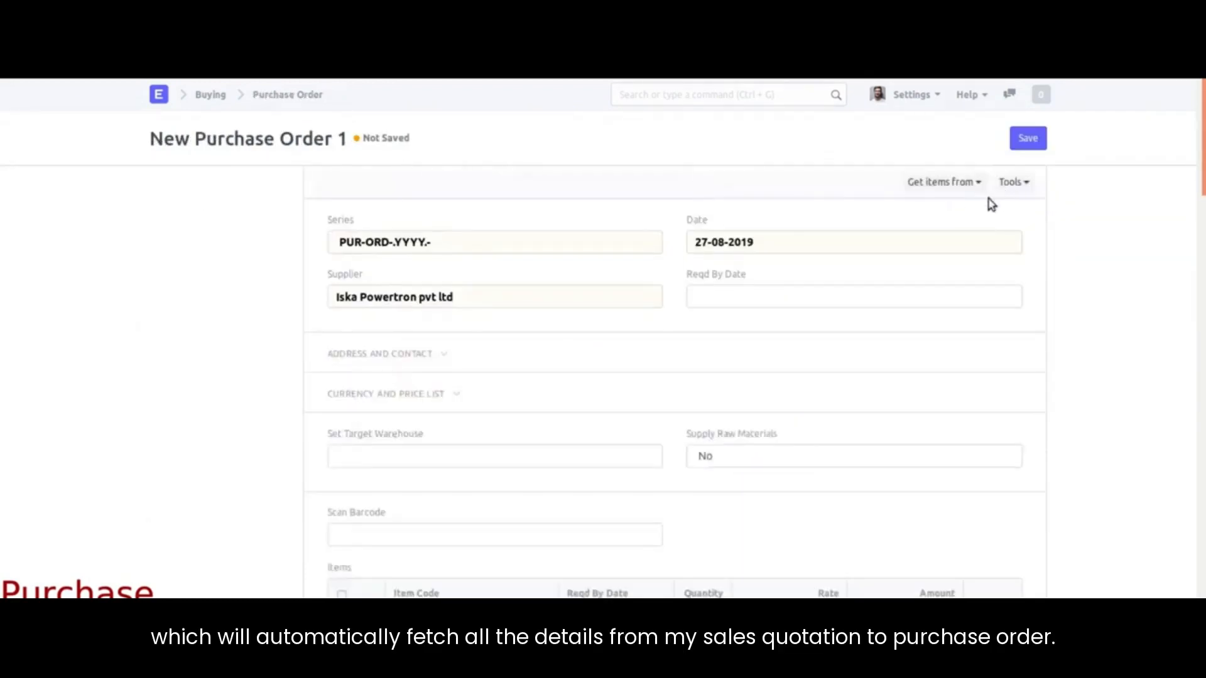
click(751, 298)
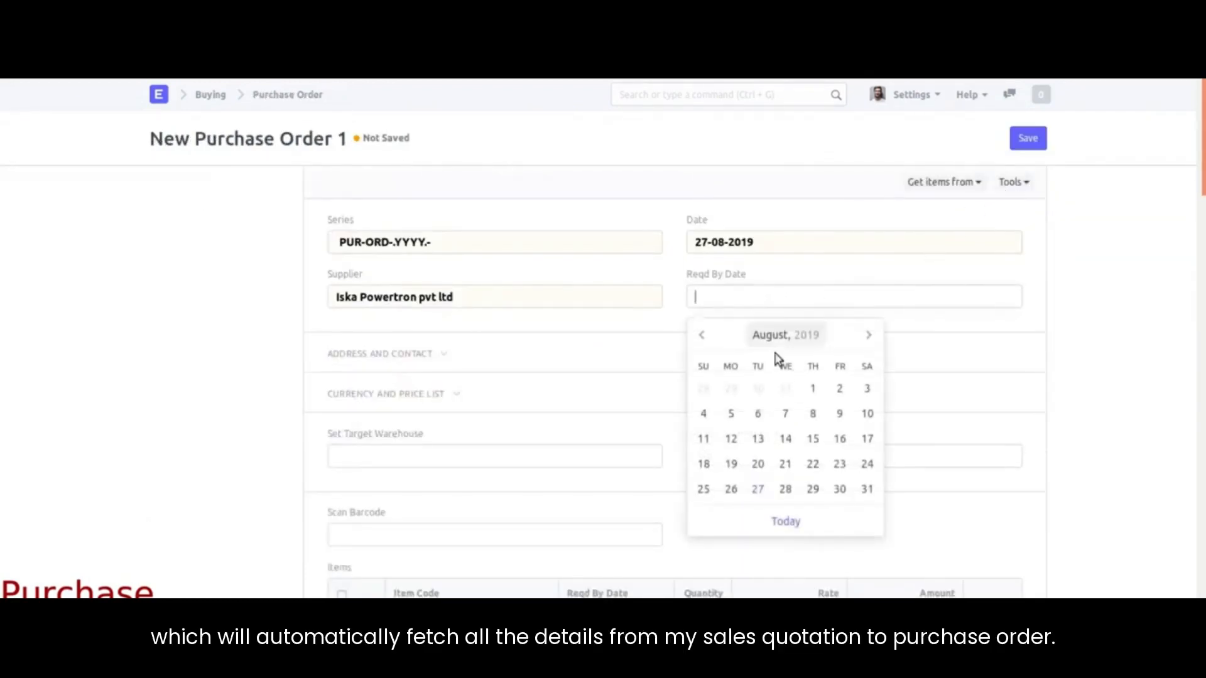
click(789, 489)
Step: Review the ₹38,000.00 purchase order for 2 Braking Sensors and save it
scroll(501, 342, down, 3)
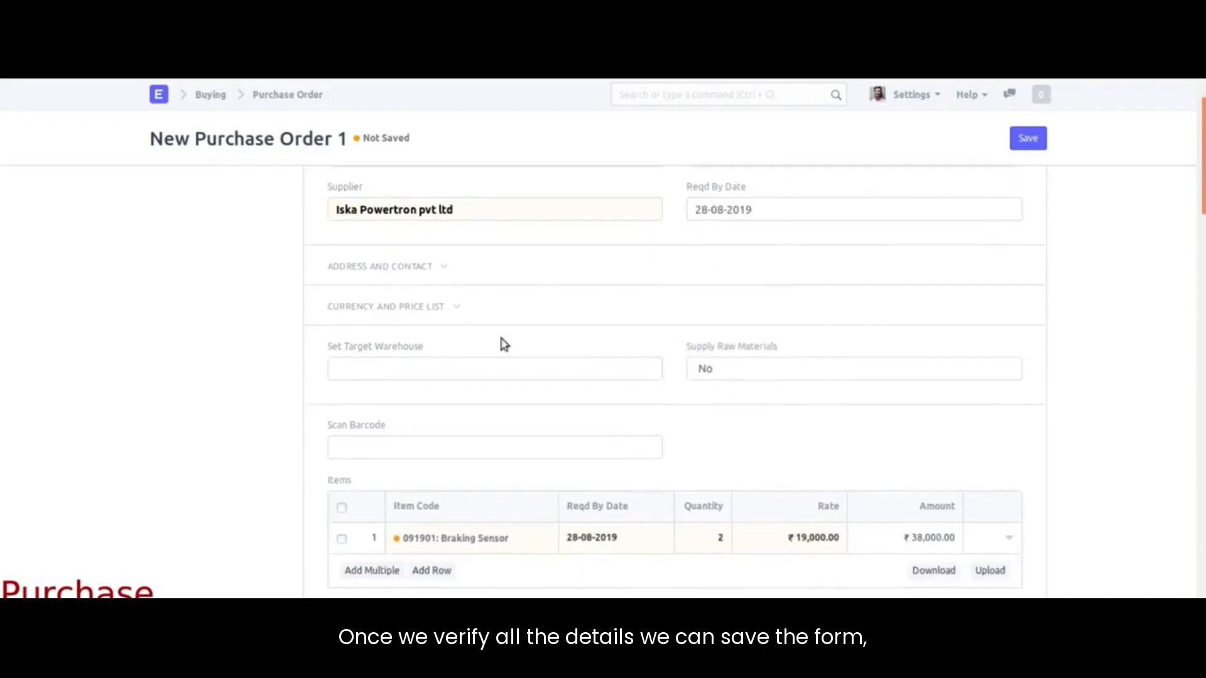
click(326, 264)
scroll(289, 393, down, 3)
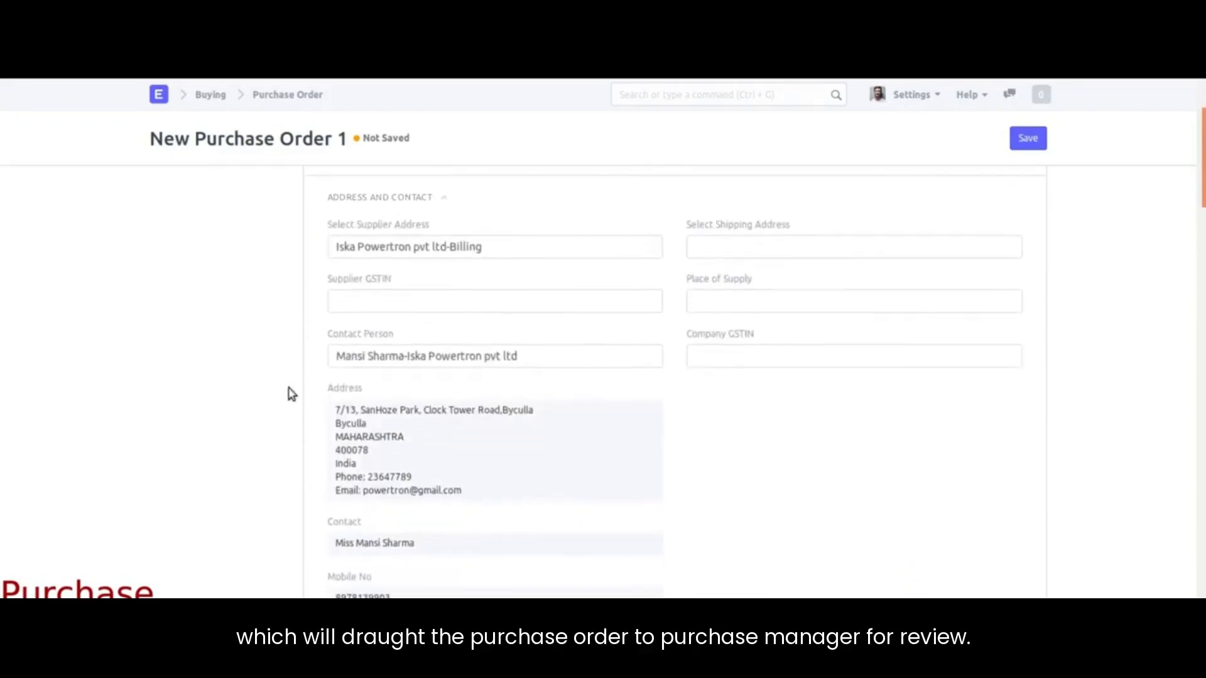
scroll(447, 355, down, 8)
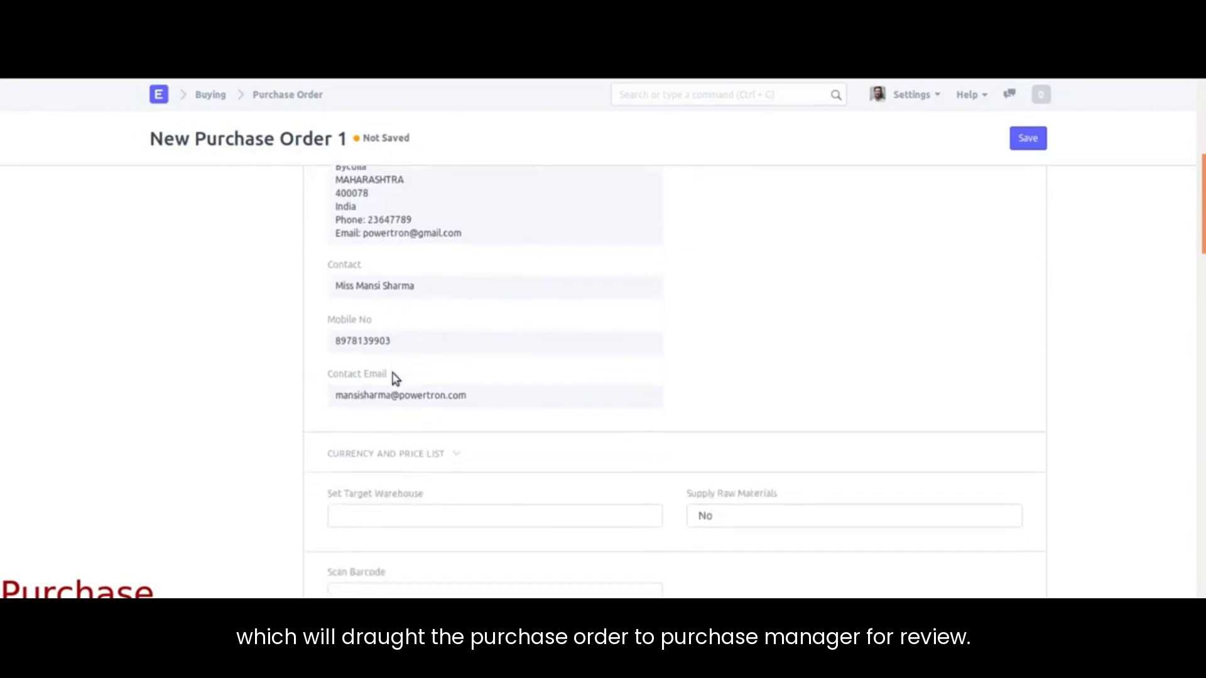
scroll(399, 375, down, 9)
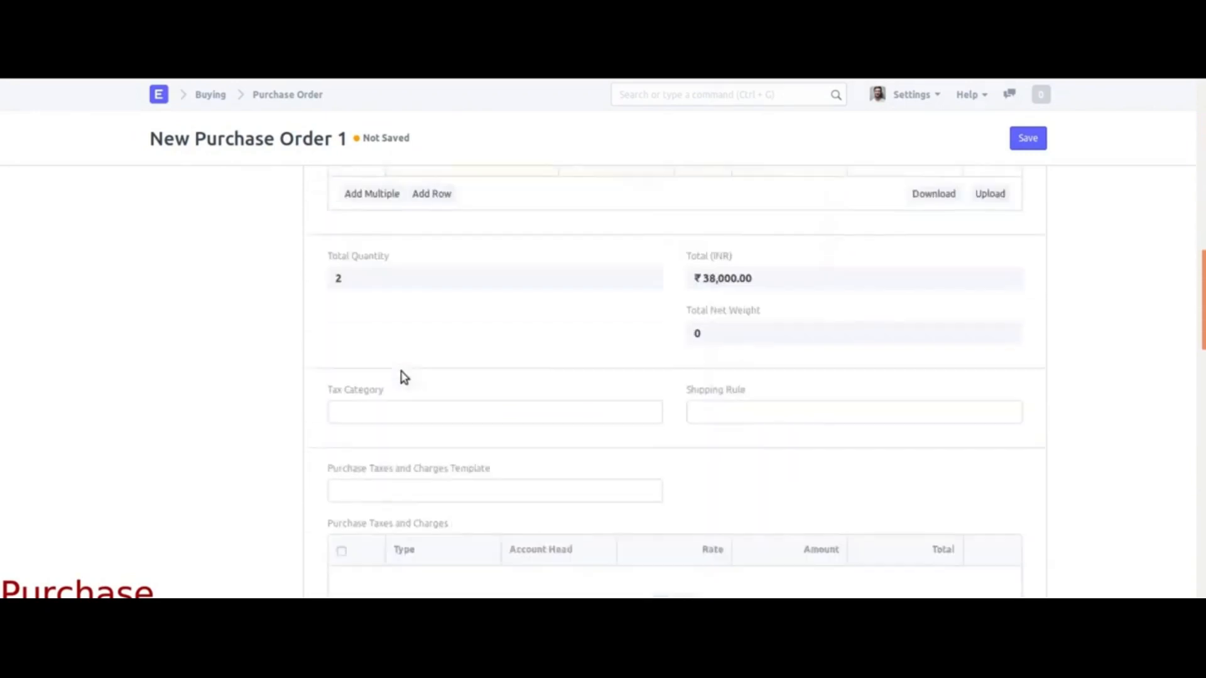
scroll(402, 374, down, 9)
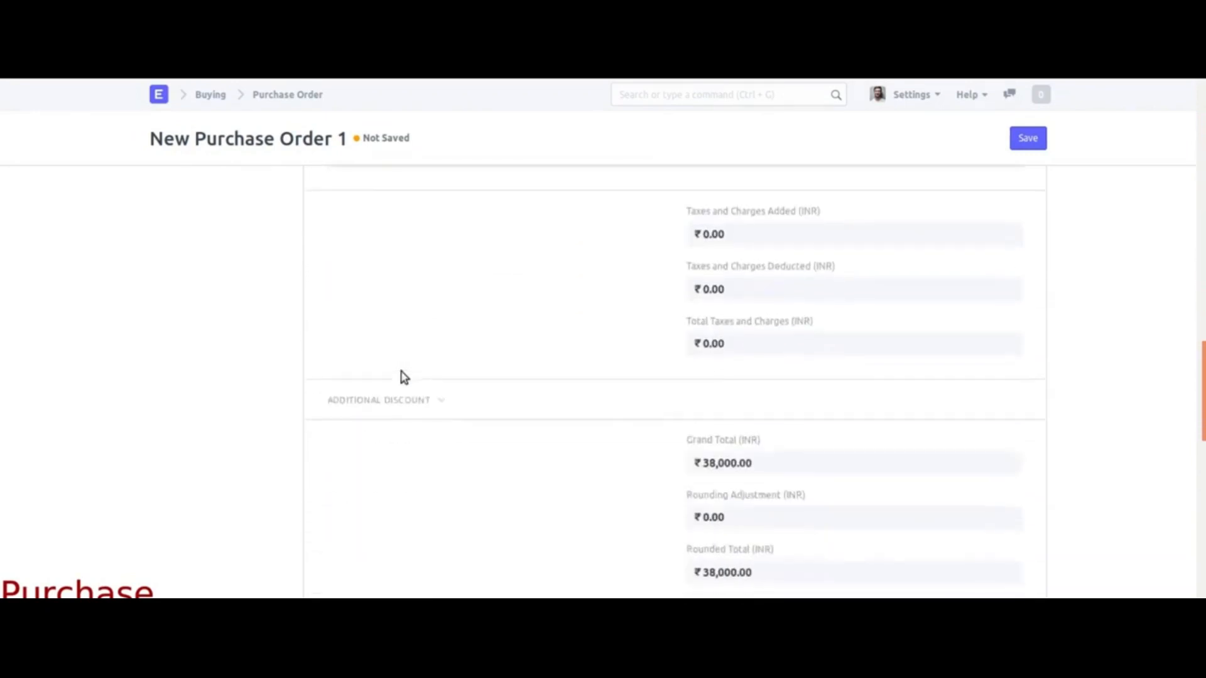
scroll(848, 314, down, 2)
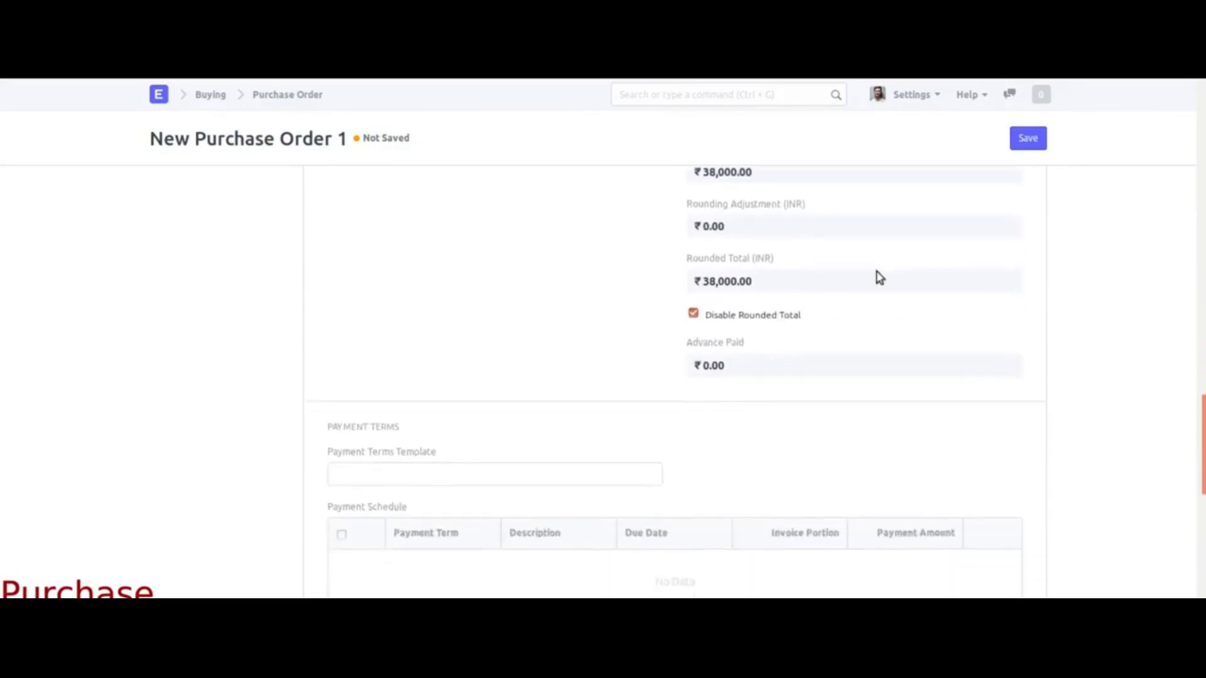
click(1040, 138)
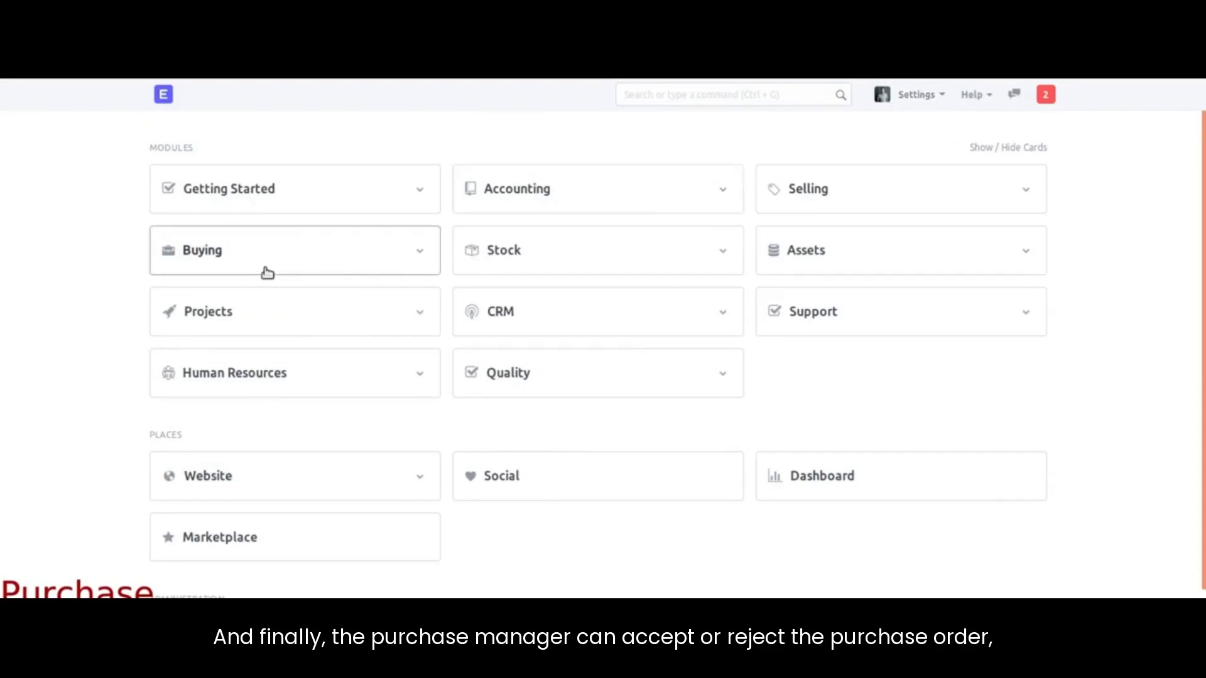
Step: Open the pending purchase order from notifications, approve it, and start emailing it
click(1046, 96)
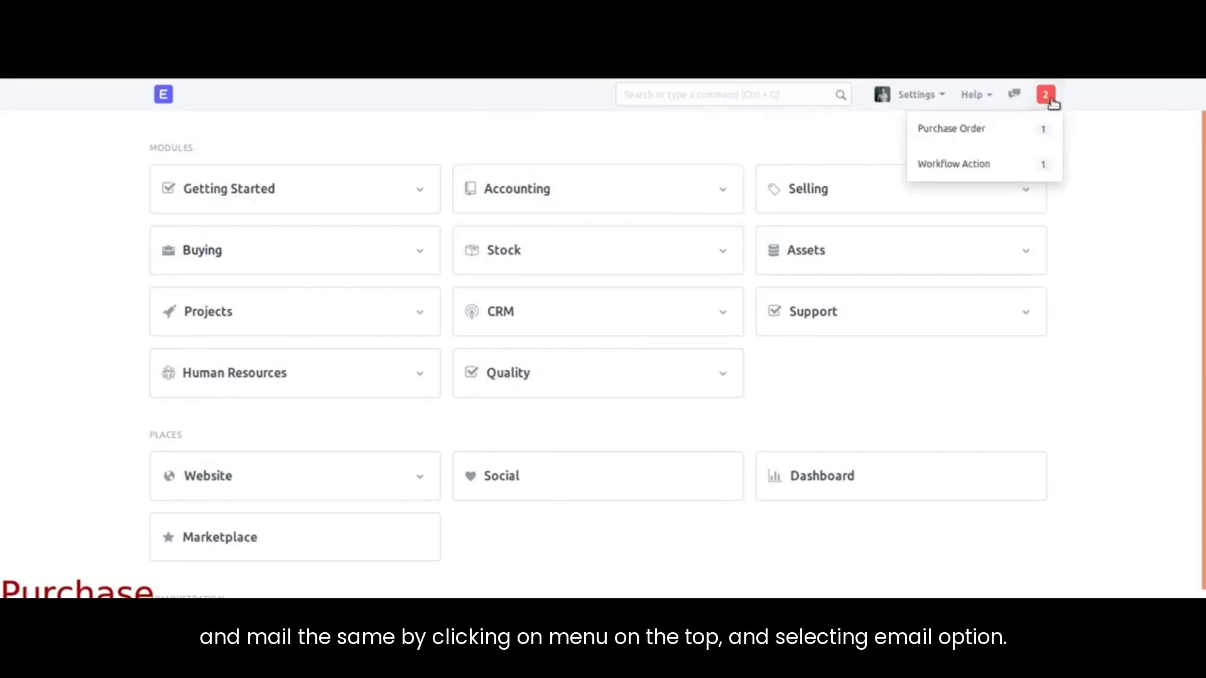
click(977, 129)
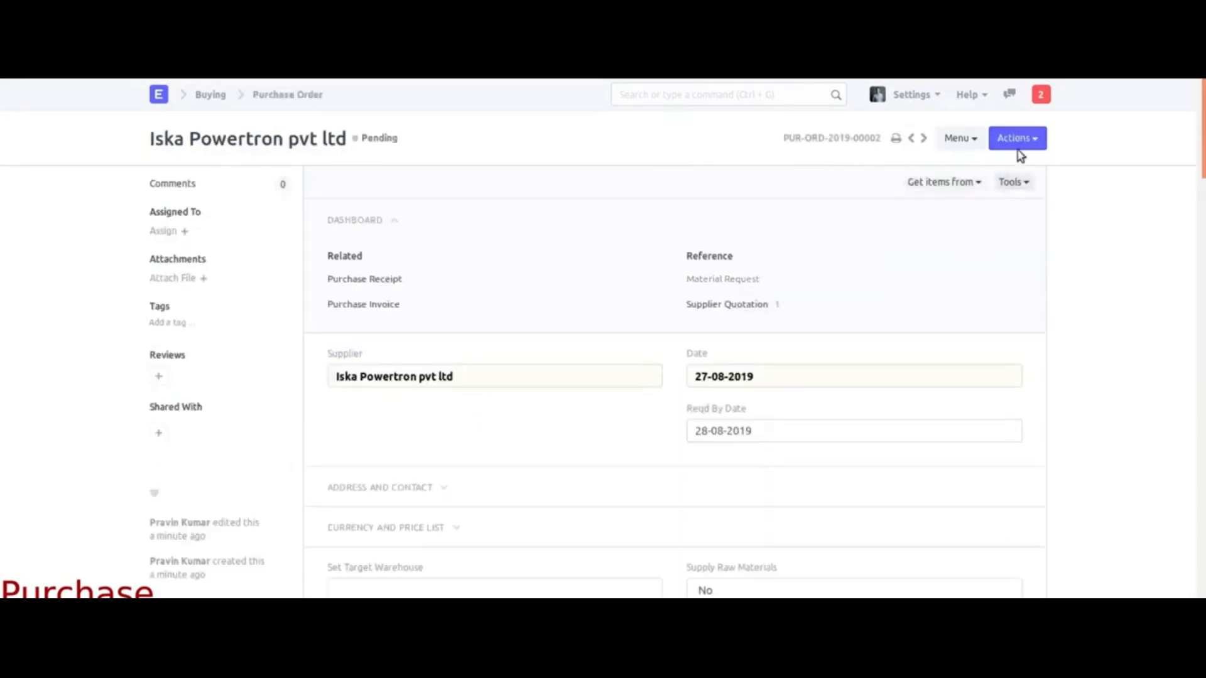
click(1018, 139)
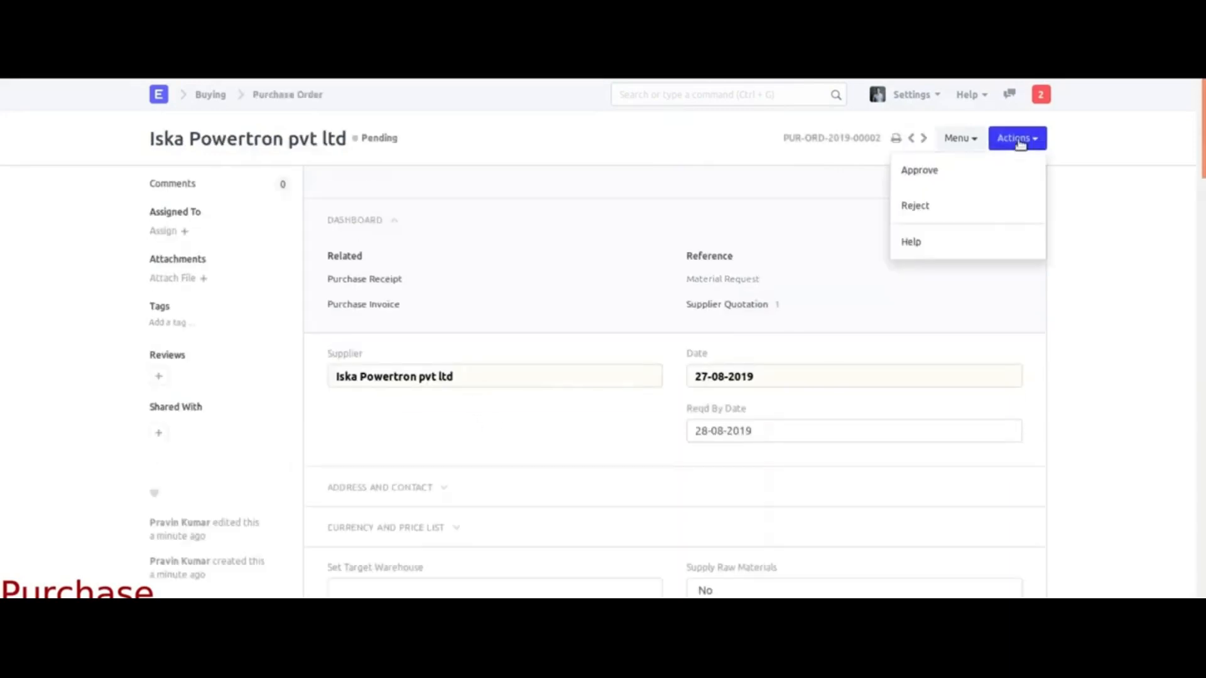
click(921, 172)
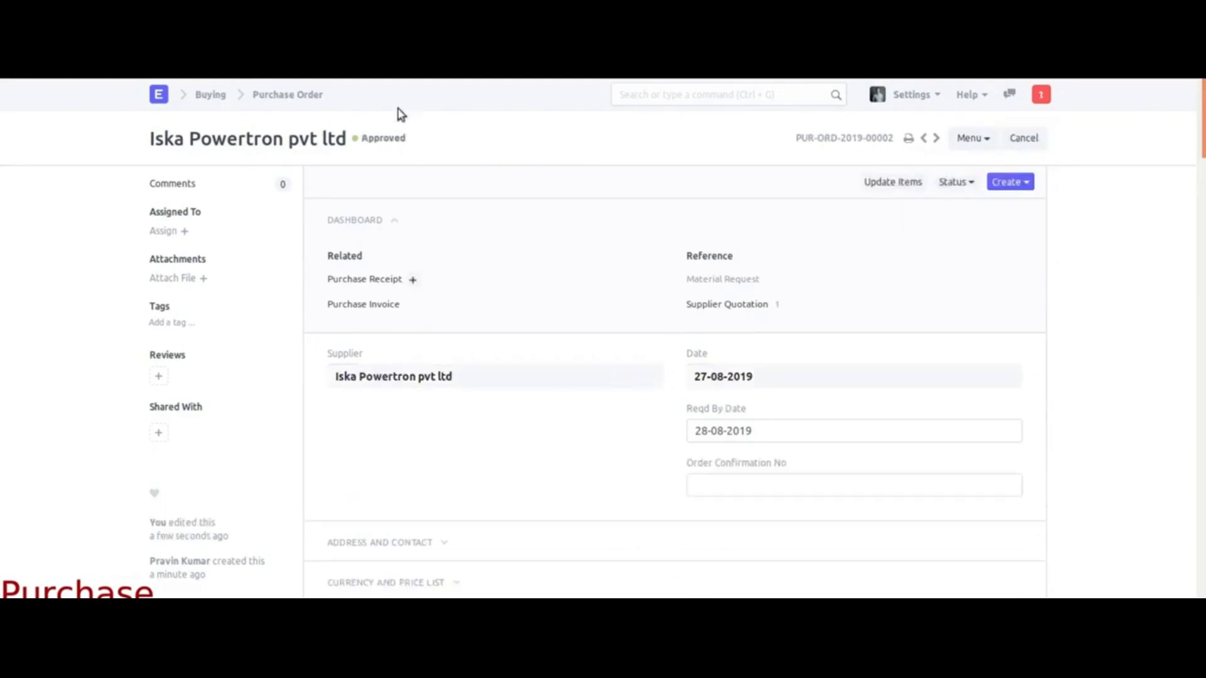
click(968, 139)
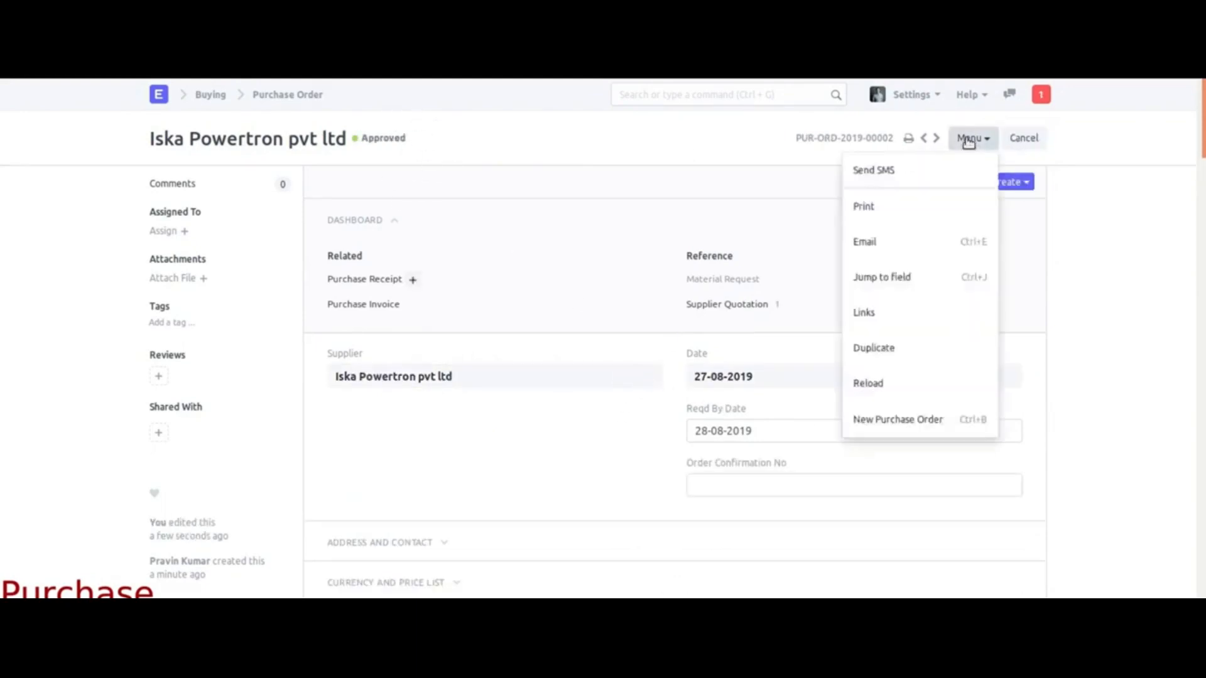
click(867, 245)
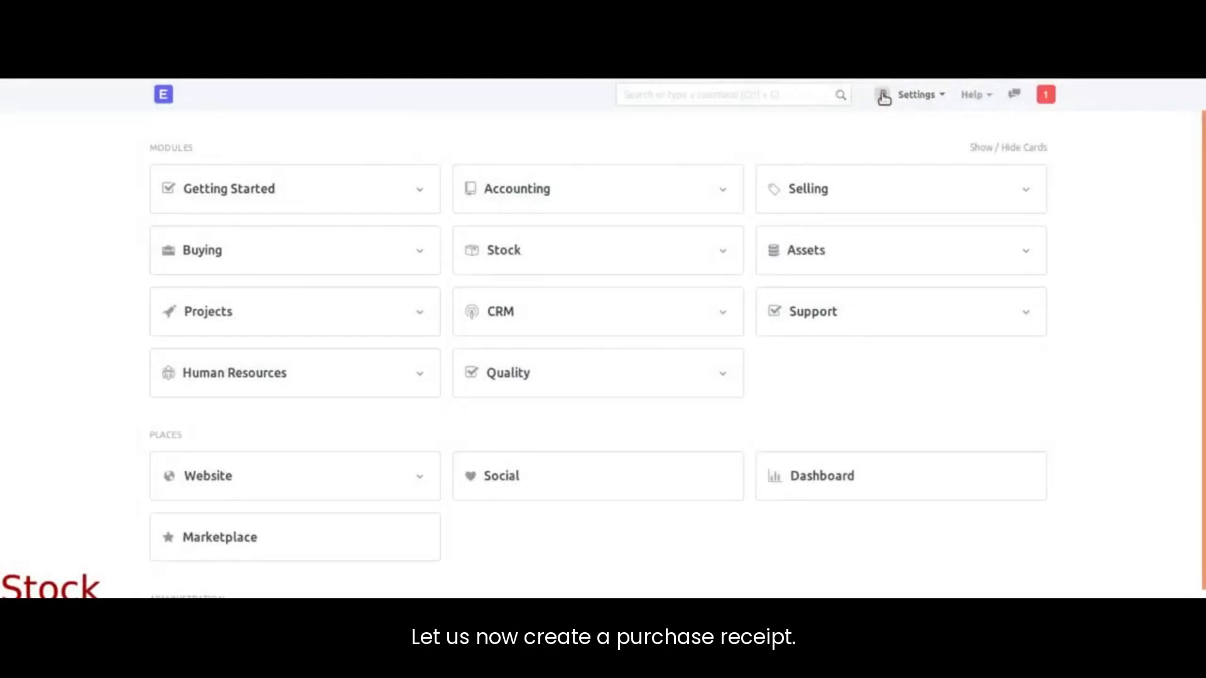
Step: Open the Purchase Order list from the notification badge's pending orders
click(1045, 96)
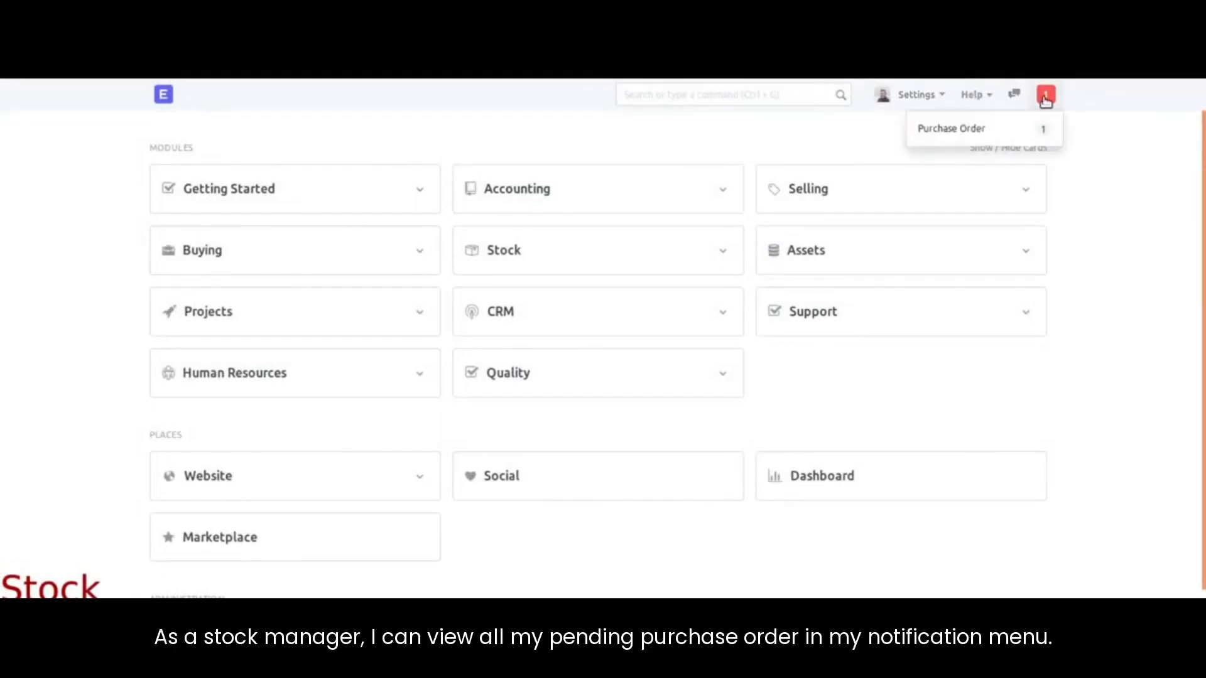
click(970, 130)
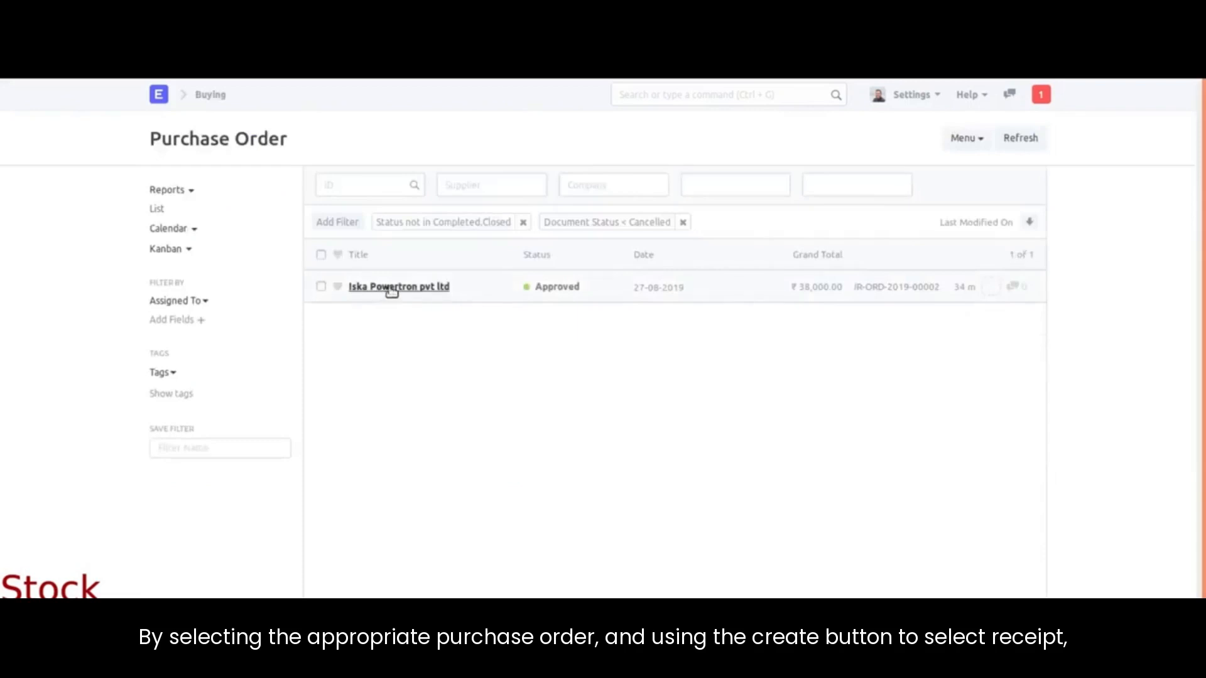
Step: Start a new purchase receipt from the Stock workspace's Purchase Receipt list
click(936, 282)
click(1010, 182)
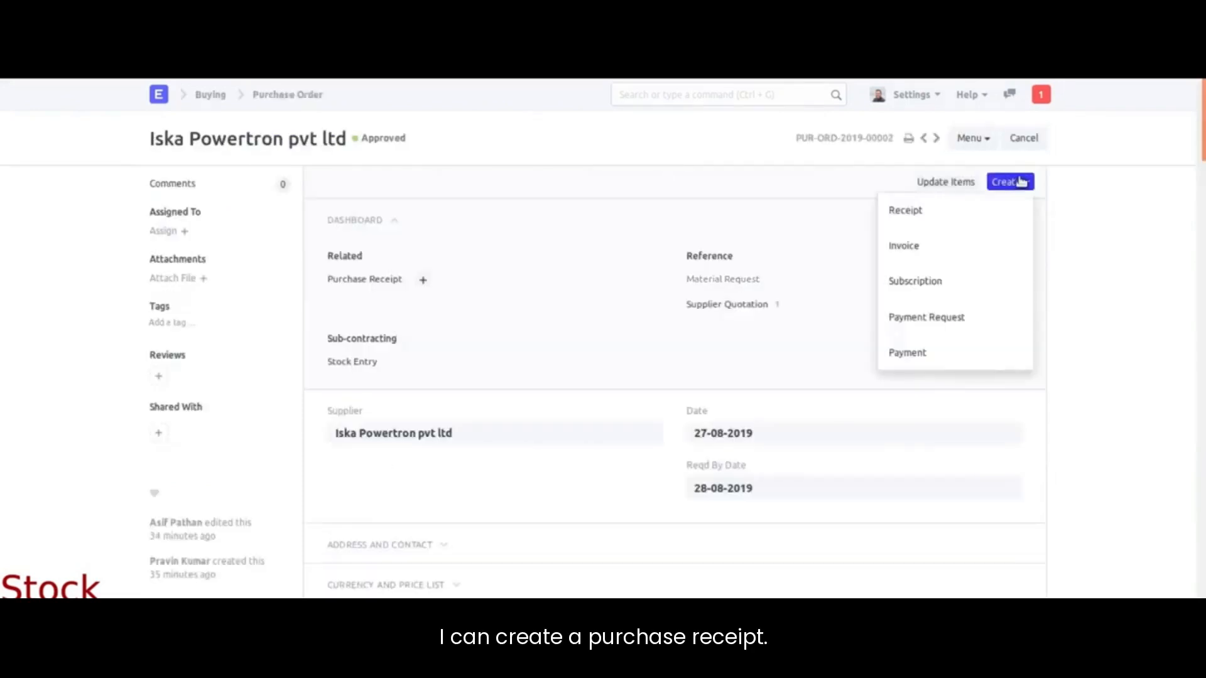
click(917, 214)
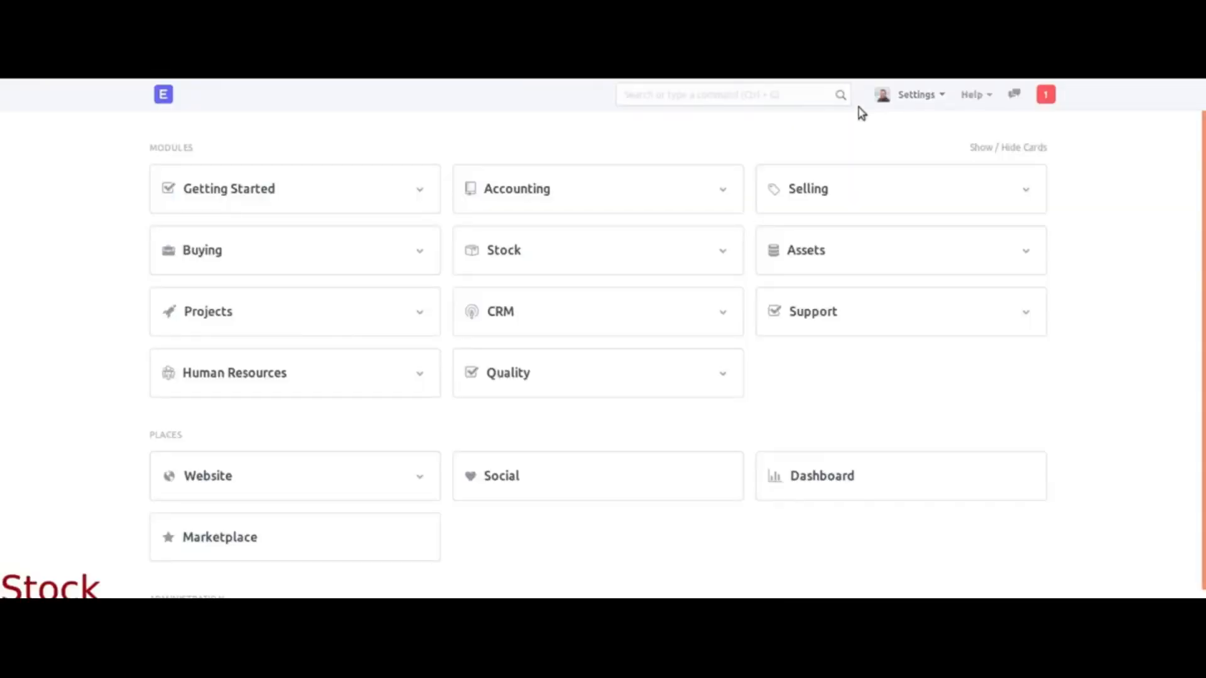
click(504, 250)
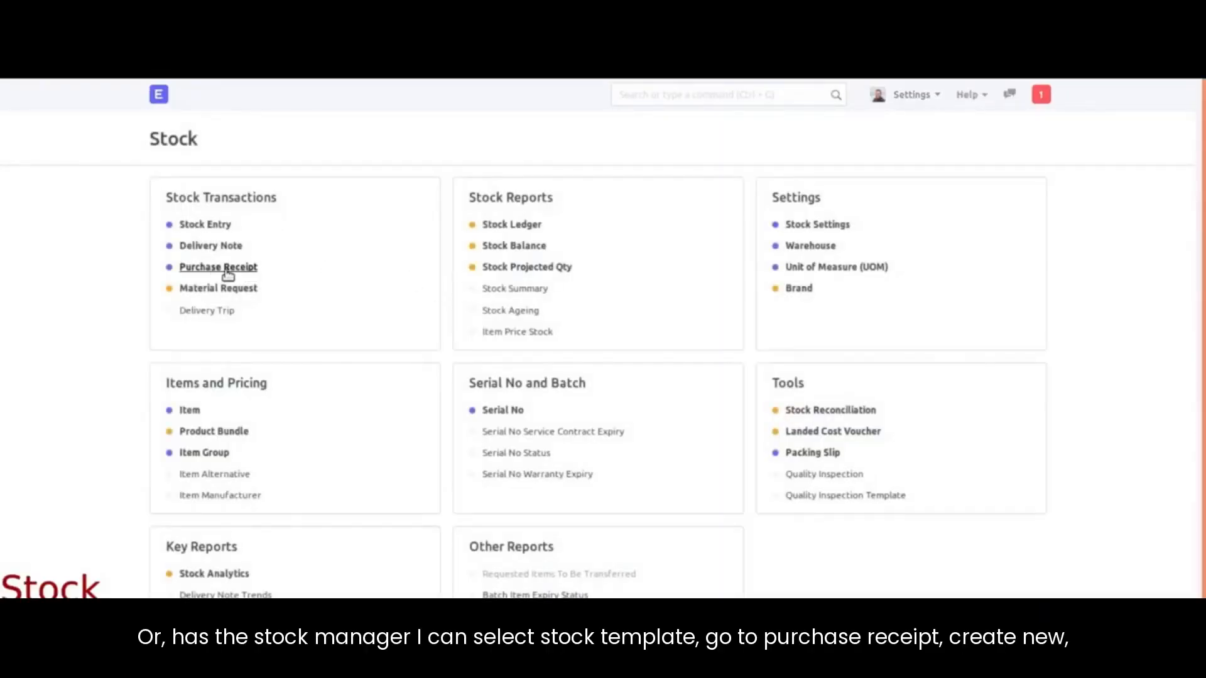
click(226, 270)
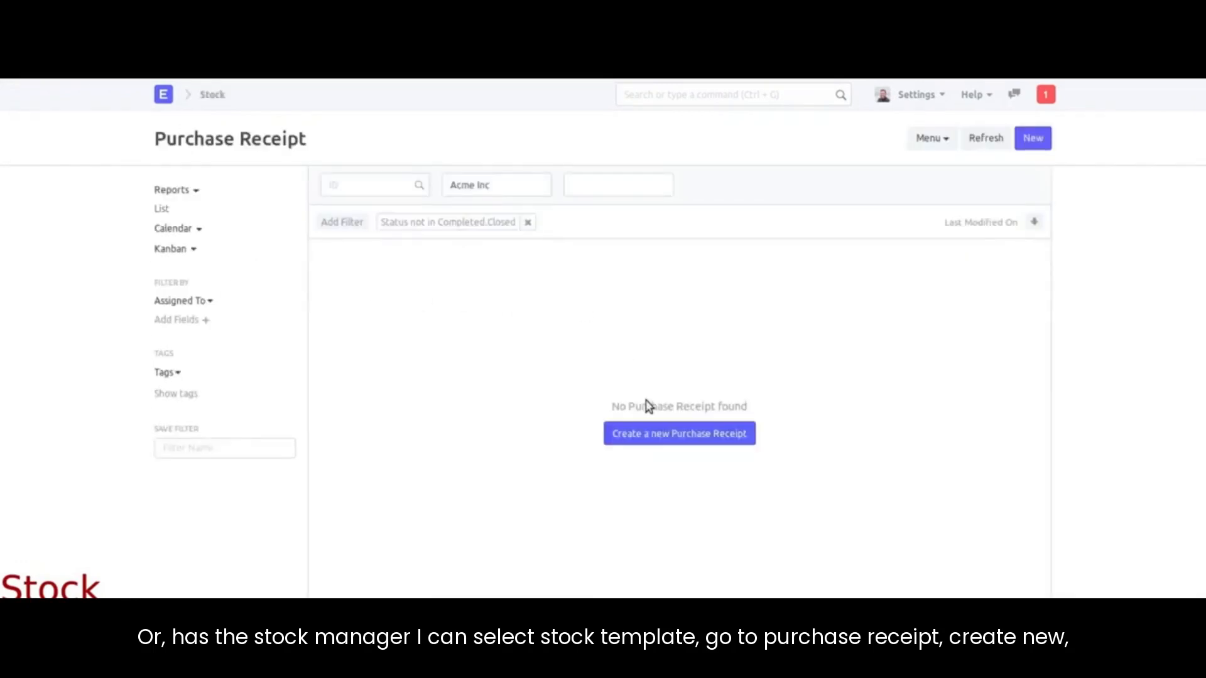
click(649, 432)
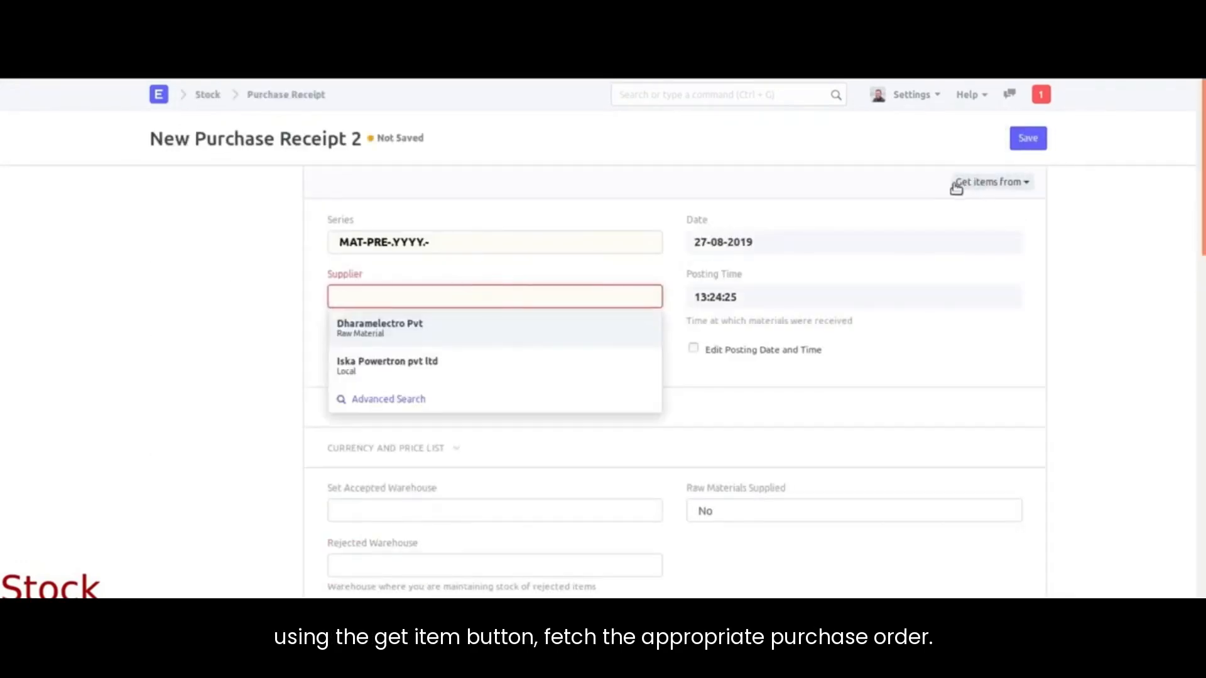
Step: Pull the items of purchase order PUR-ORD-2019-00002 into the receipt
click(975, 183)
click(935, 211)
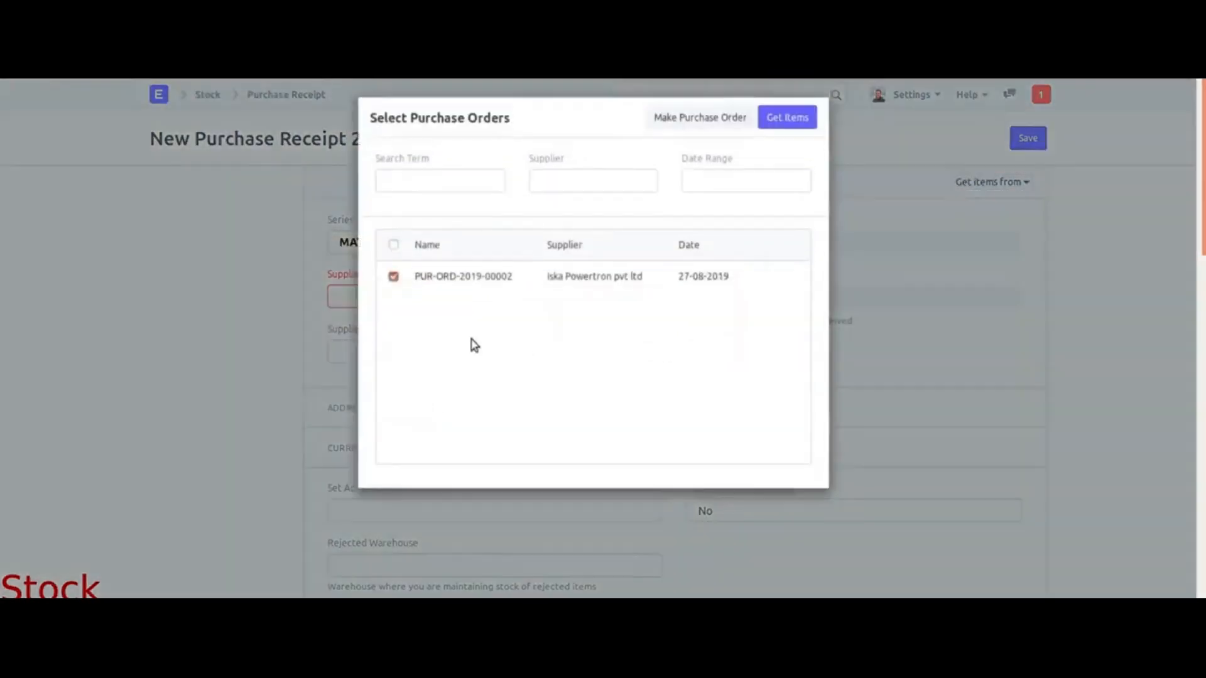
click(786, 125)
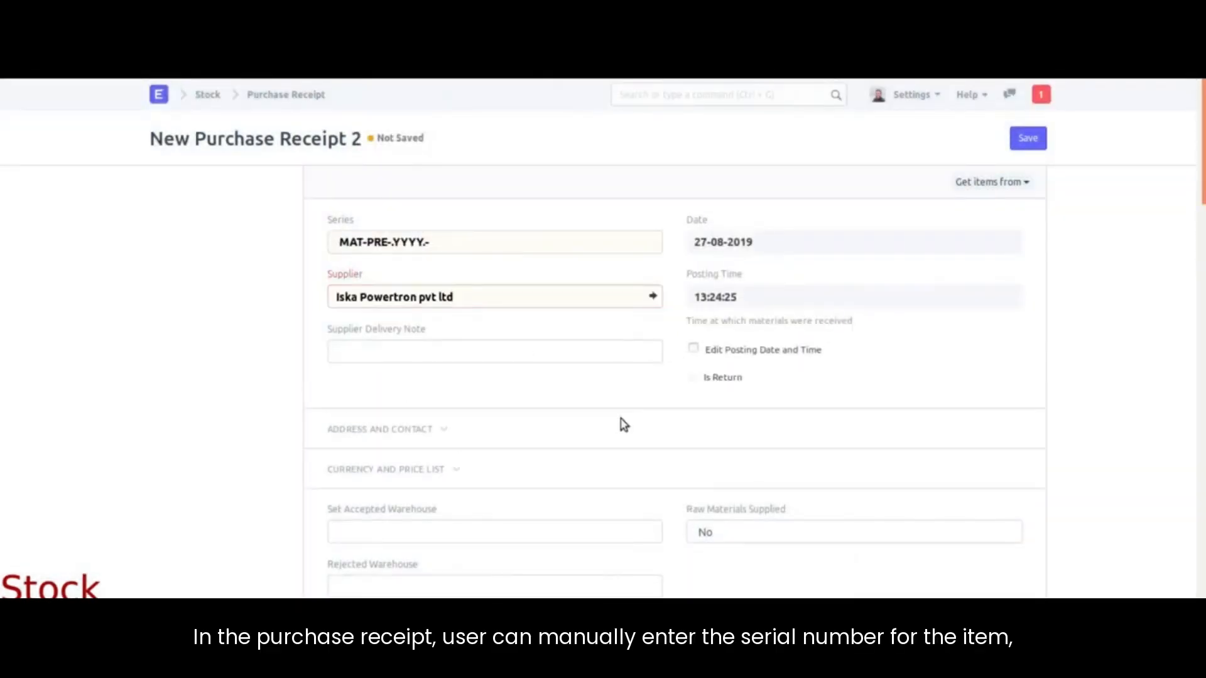
Step: Give the Braking Sensor row serial number abcd0011 and save the receipt as draft
scroll(622, 424, down, 5)
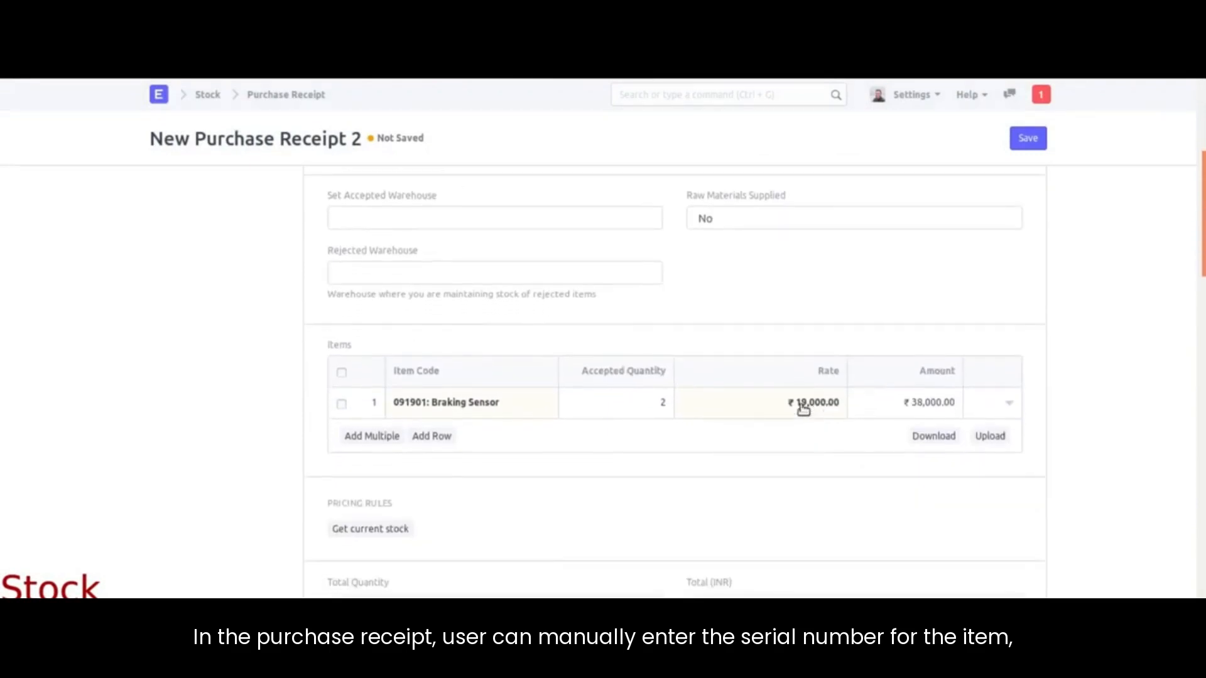
click(1013, 405)
scroll(486, 458, down, 3)
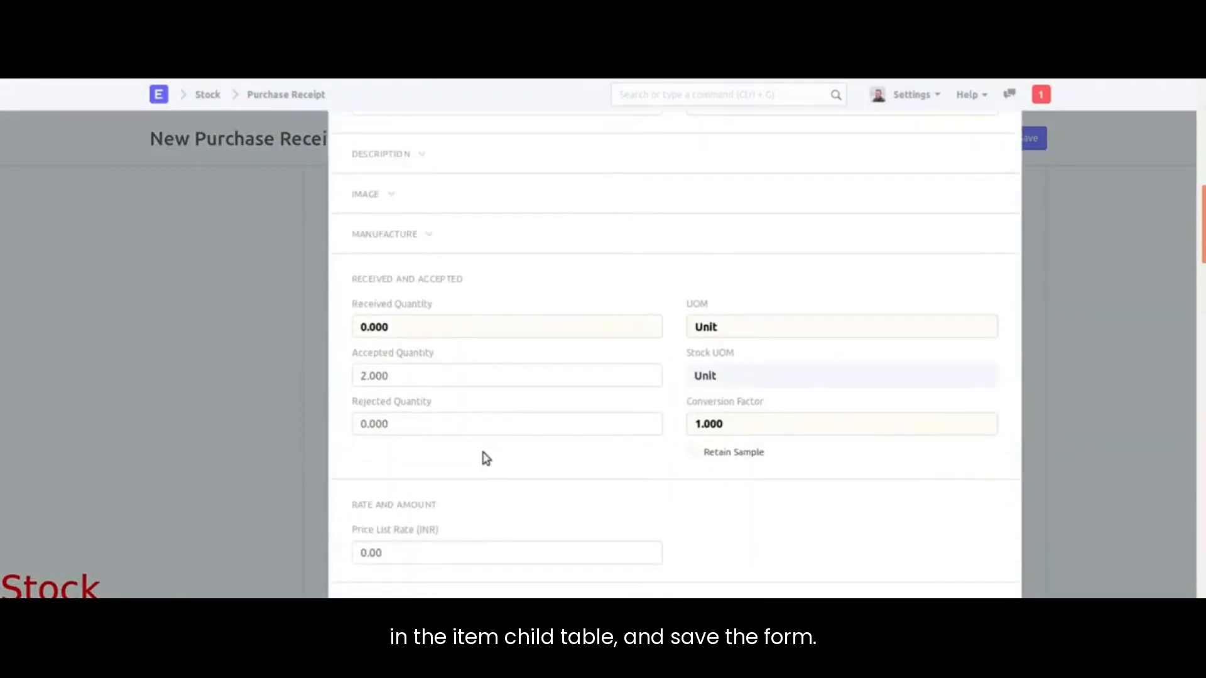
scroll(485, 458, down, 10)
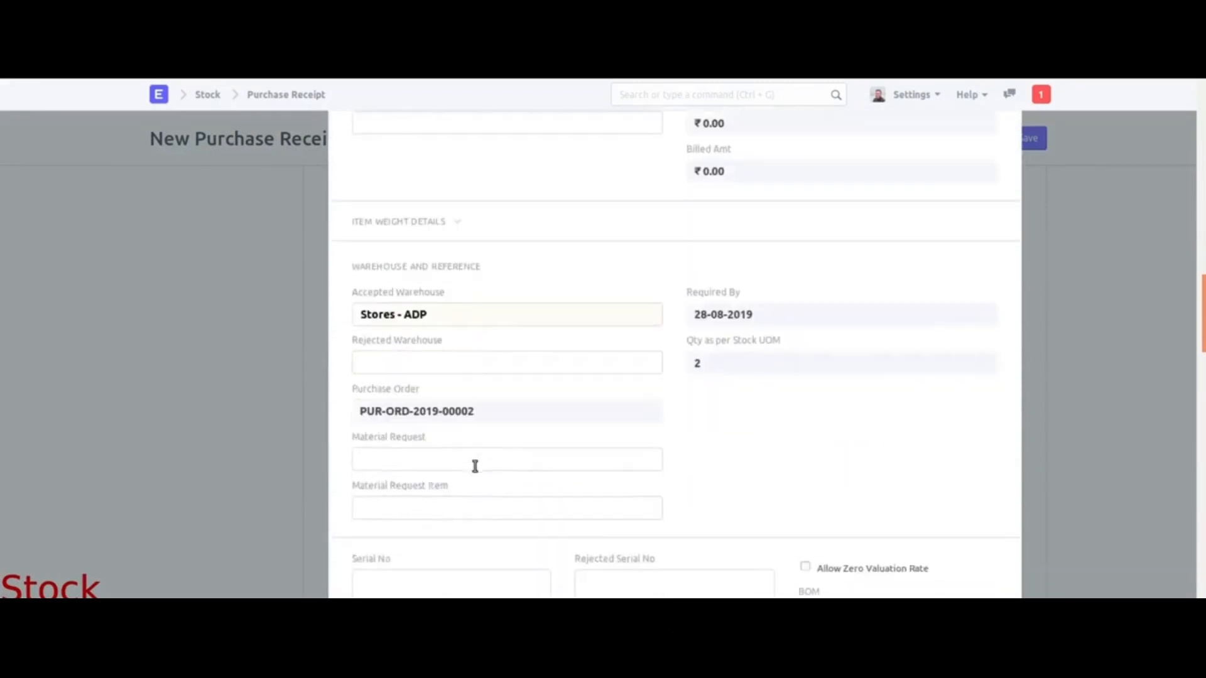
scroll(475, 466, down, 2)
click(446, 492)
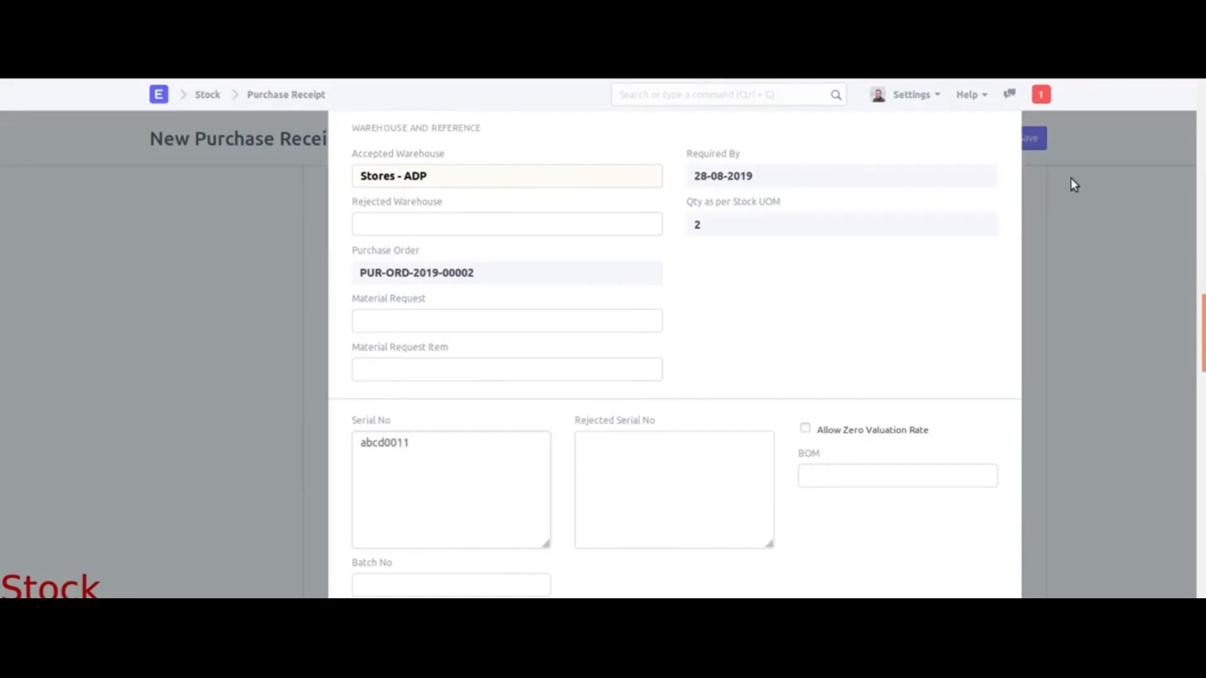
click(1060, 163)
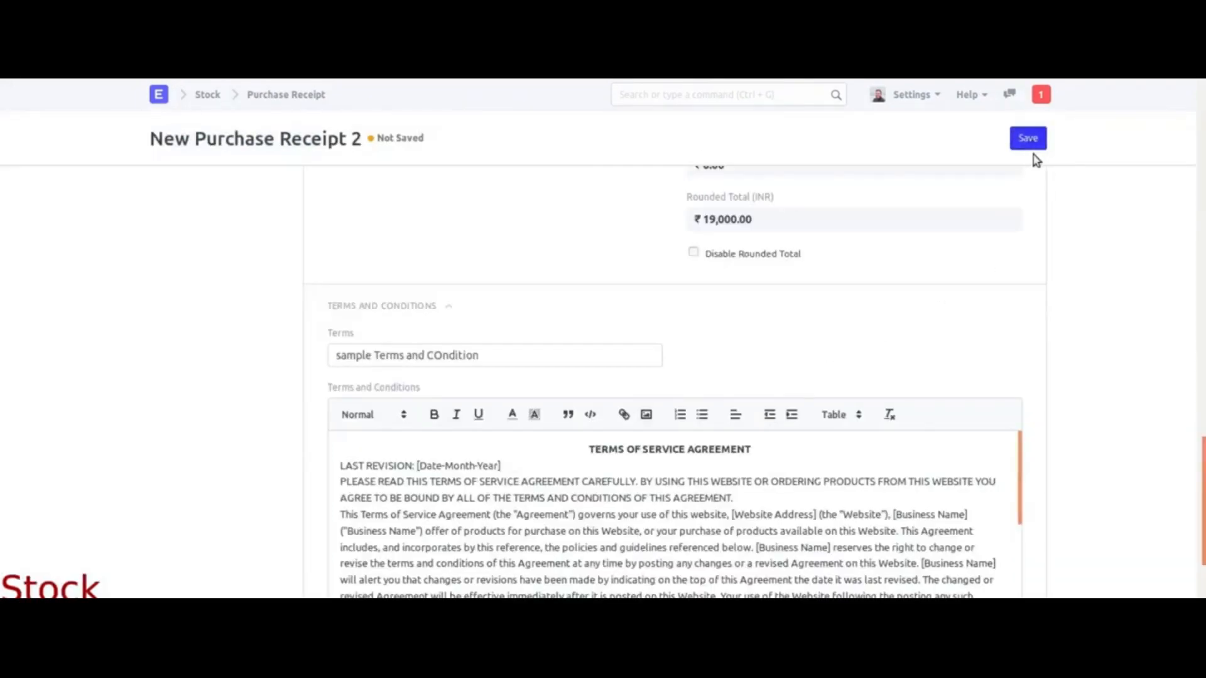
click(1029, 140)
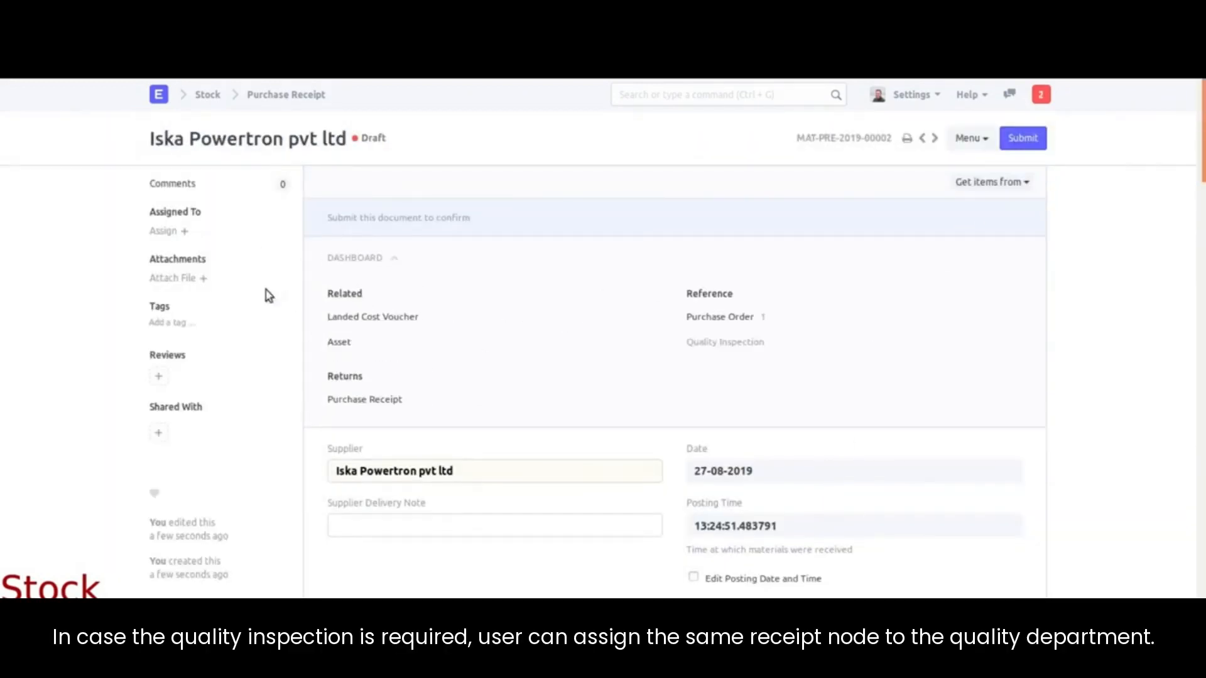
Step: Assign the purchase receipt as a to-do to the quality user with High priority
click(185, 231)
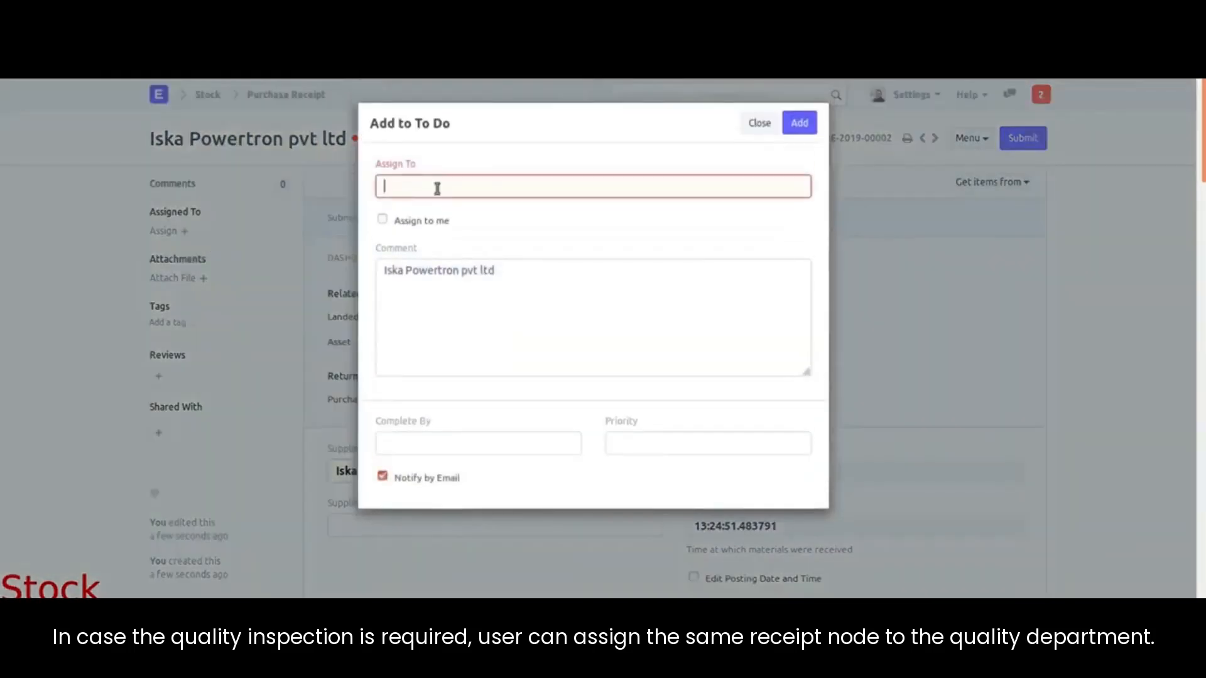
text(q)
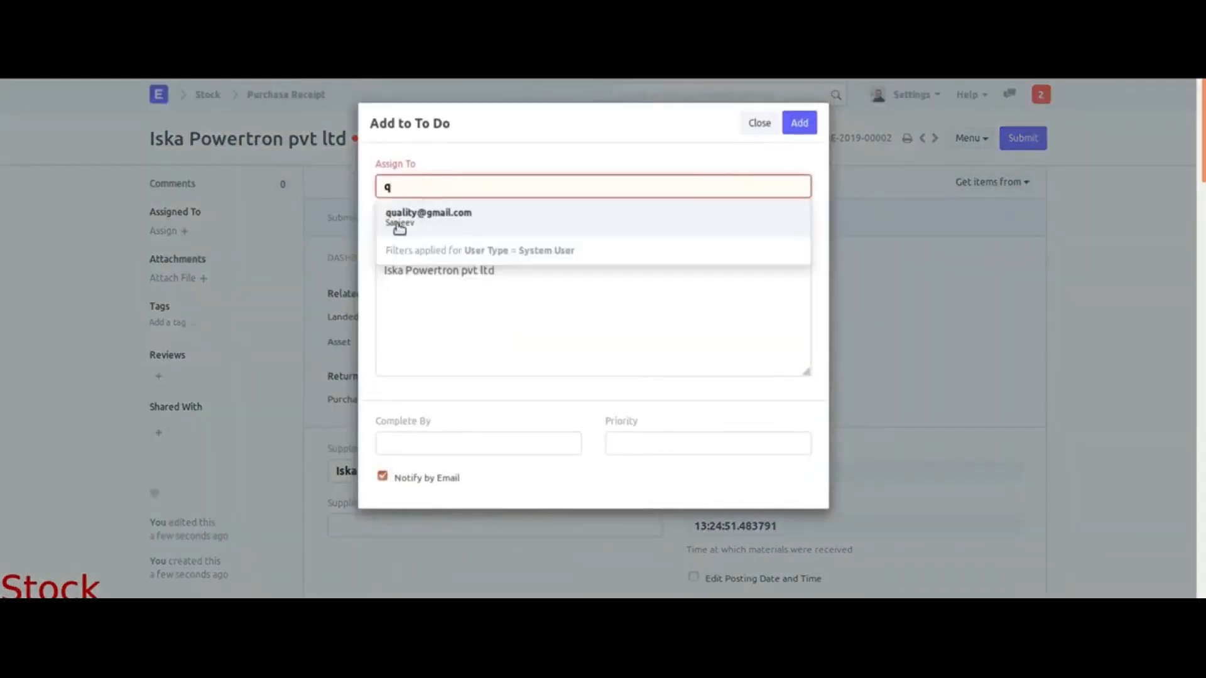
click(426, 224)
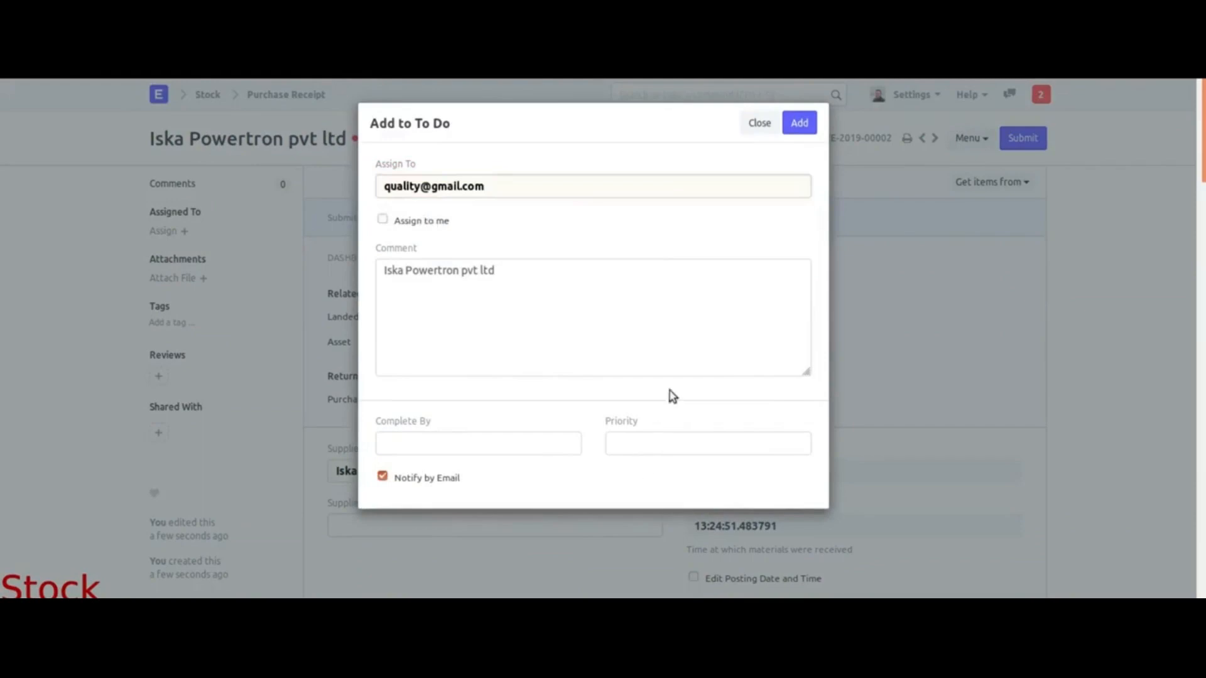
click(666, 444)
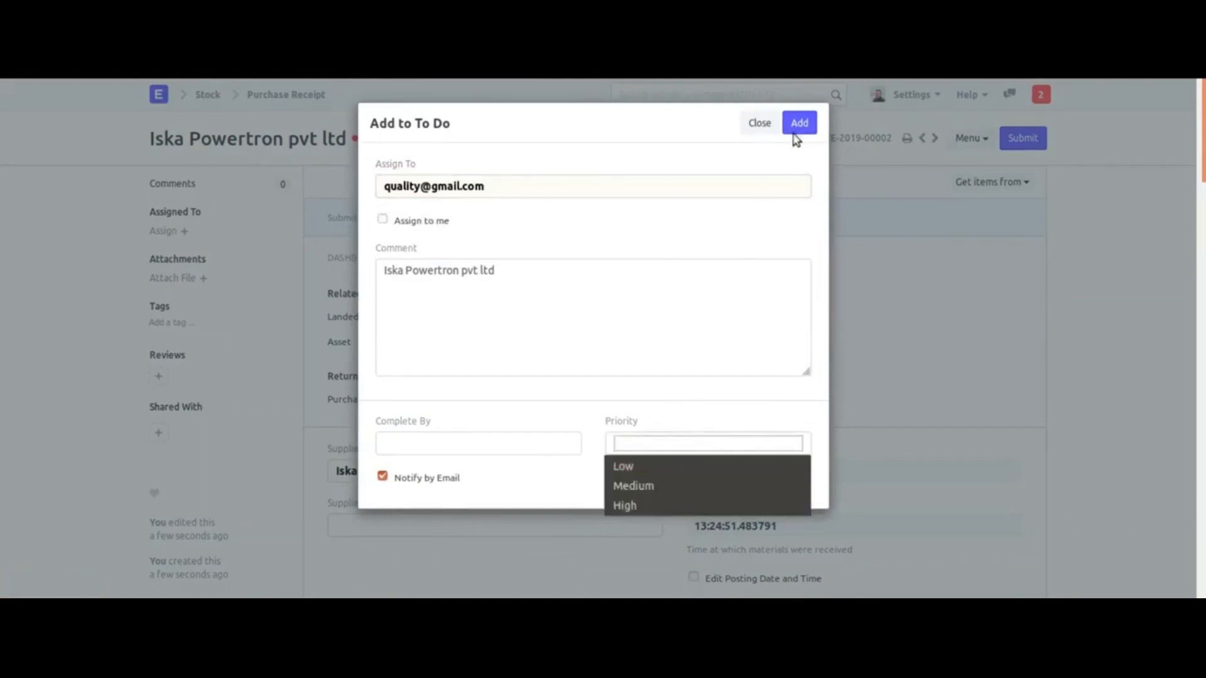
click(655, 505)
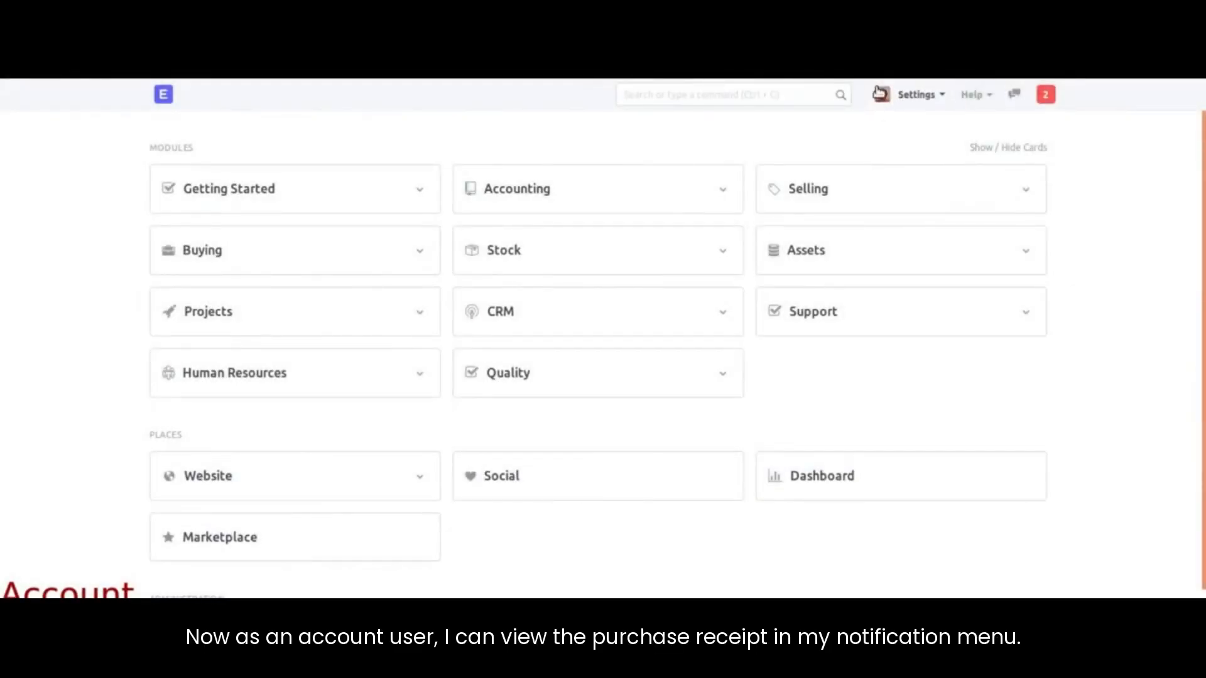
Step: Open the pending Iska Powertron pvt ltd purchase receipt and create a purchase invoice from it
click(1046, 95)
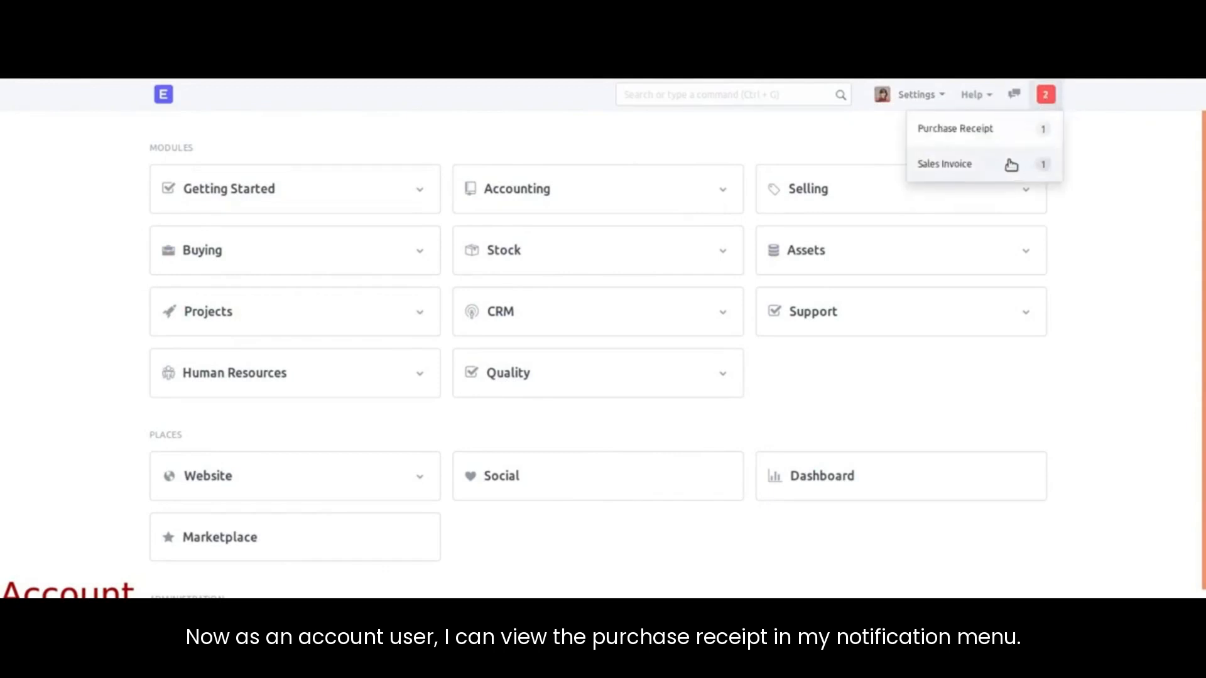
click(955, 128)
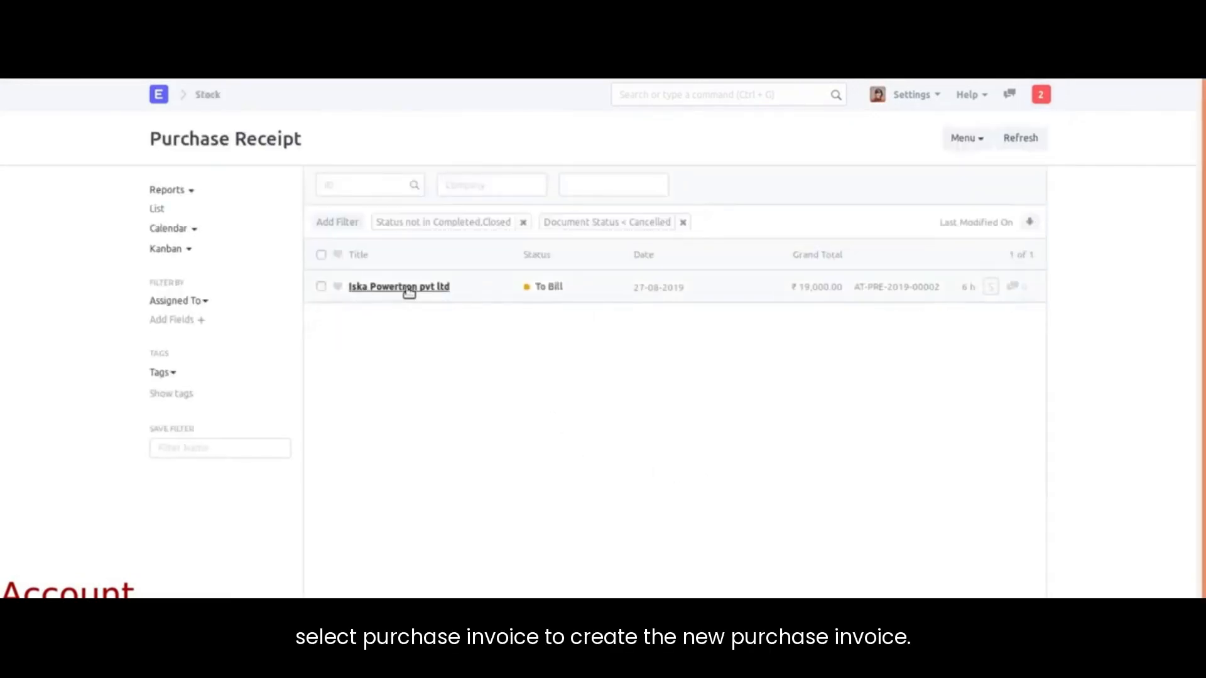
click(402, 287)
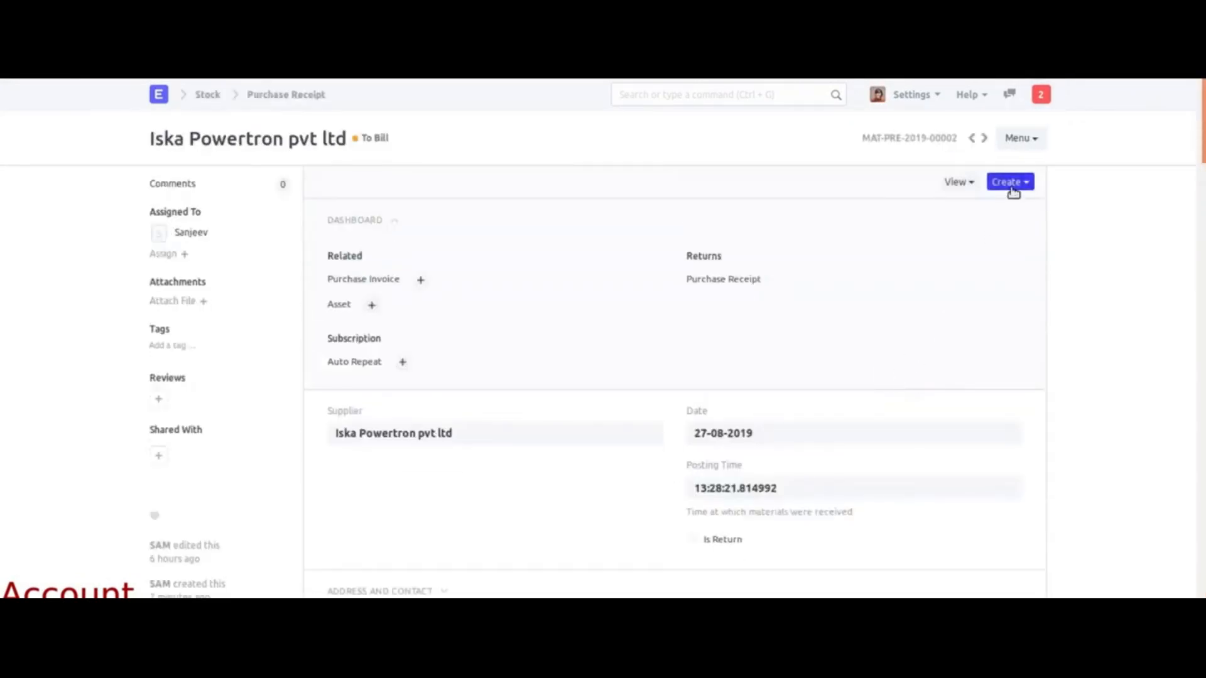
click(1013, 183)
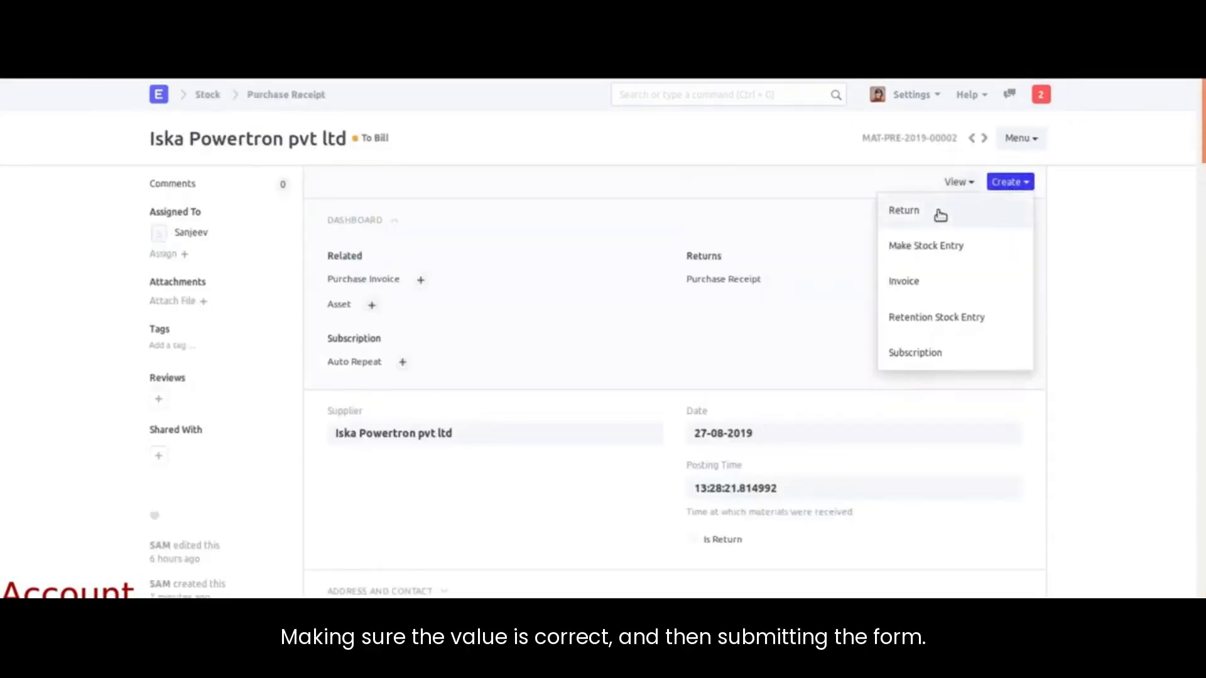
click(905, 282)
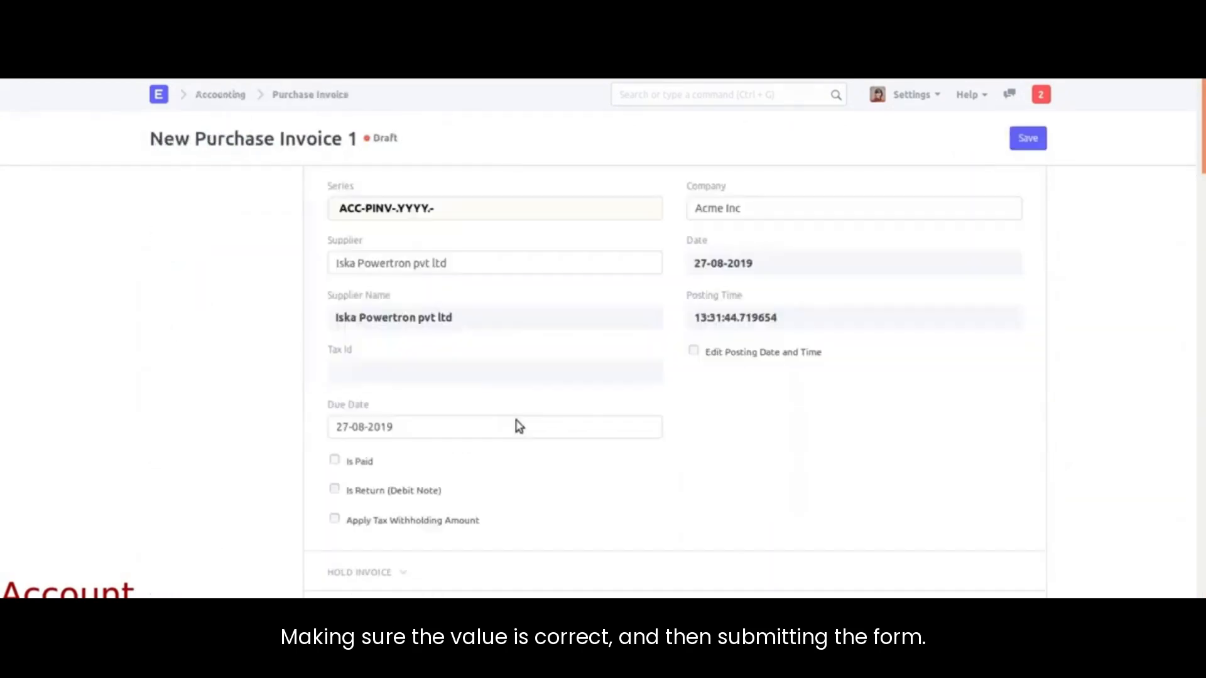
Step: Check the one Braking Sensor at ₹19,000, then save and submit the Iska Powertron invoice
scroll(517, 425, down, 3)
scroll(518, 426, down, 3)
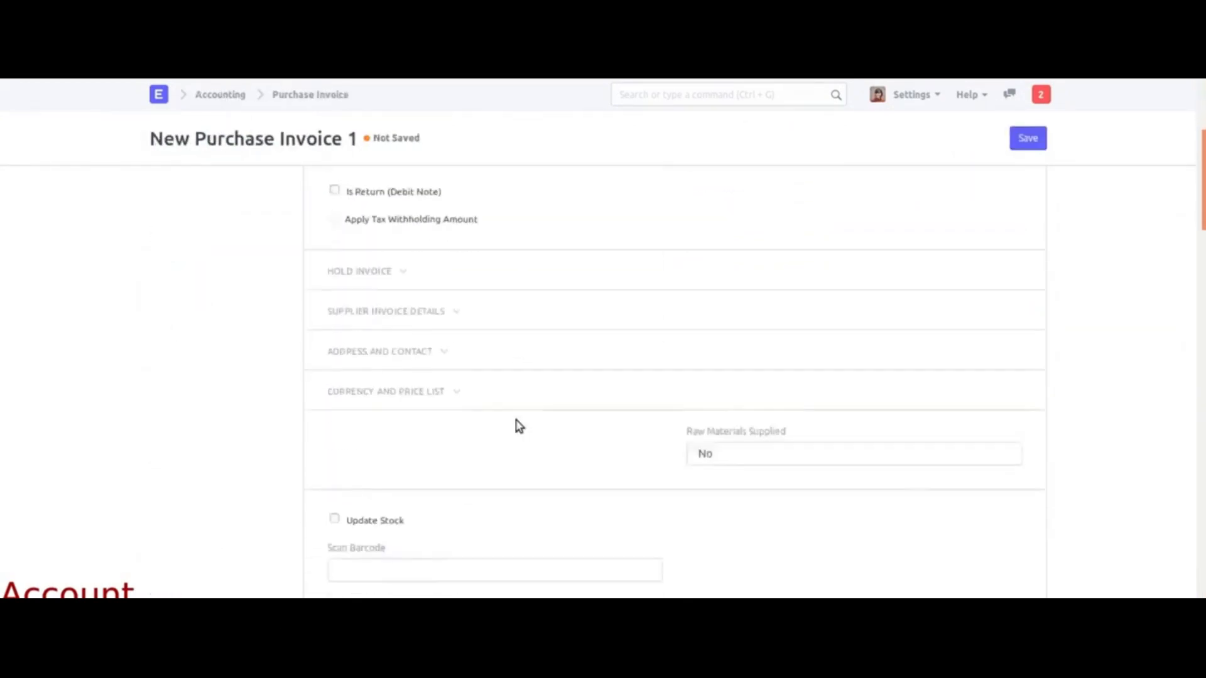
scroll(399, 274, up, 2)
scroll(422, 371, down, 5)
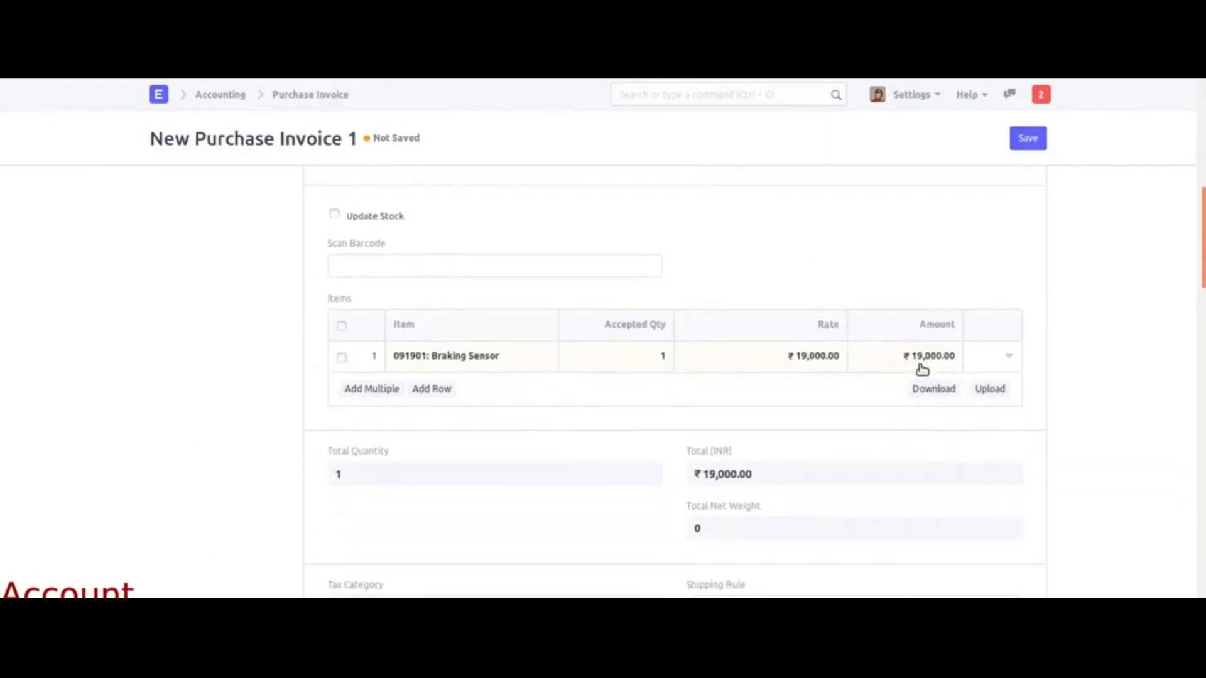
click(1031, 143)
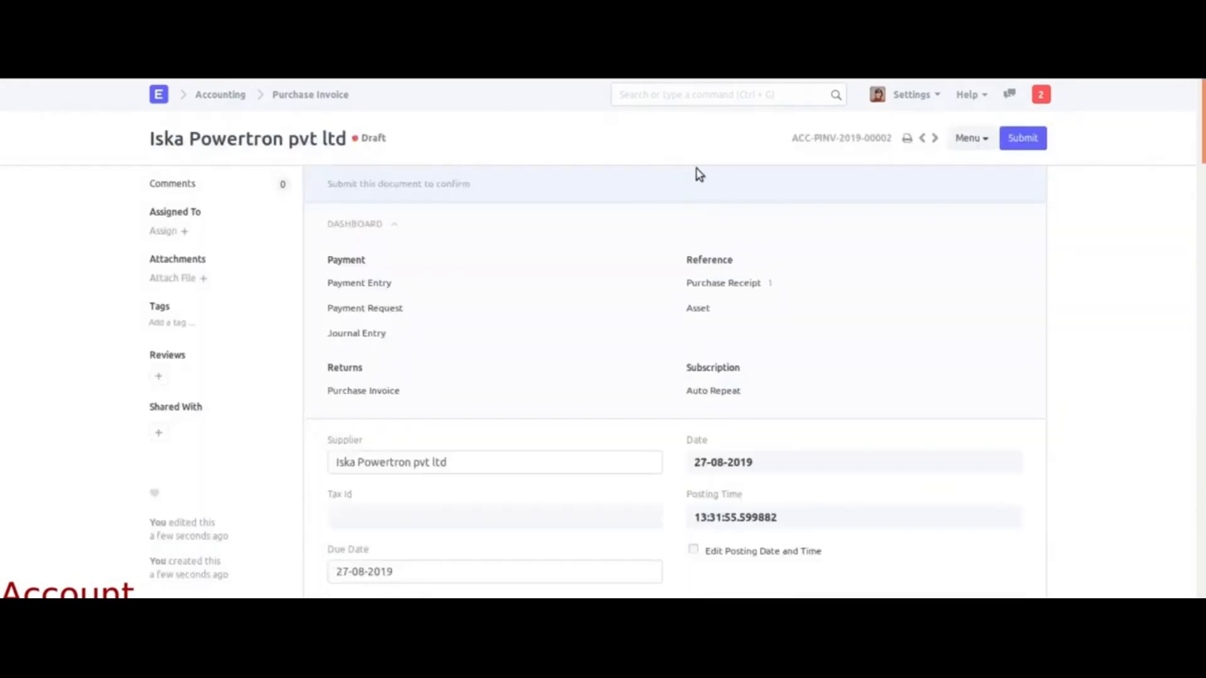
click(1022, 138)
click(799, 124)
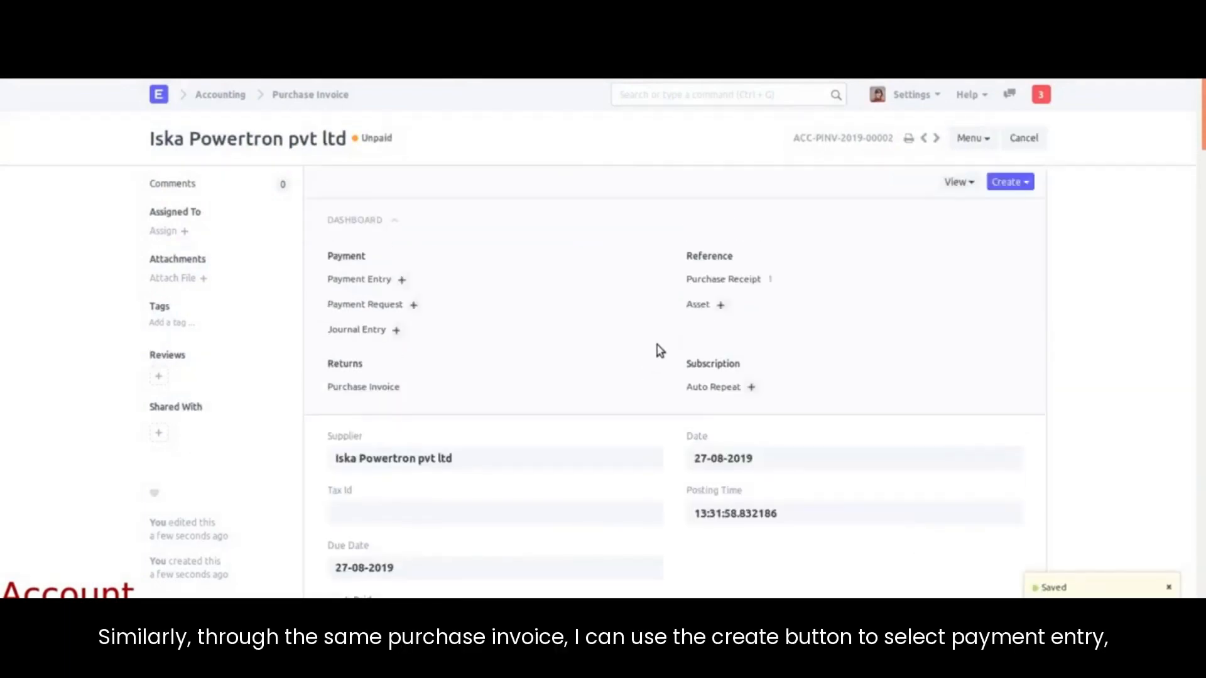
Step: Open the unpaid Iska Powertron pvt ltd purchase invoice and create a payment entry against it
click(1041, 94)
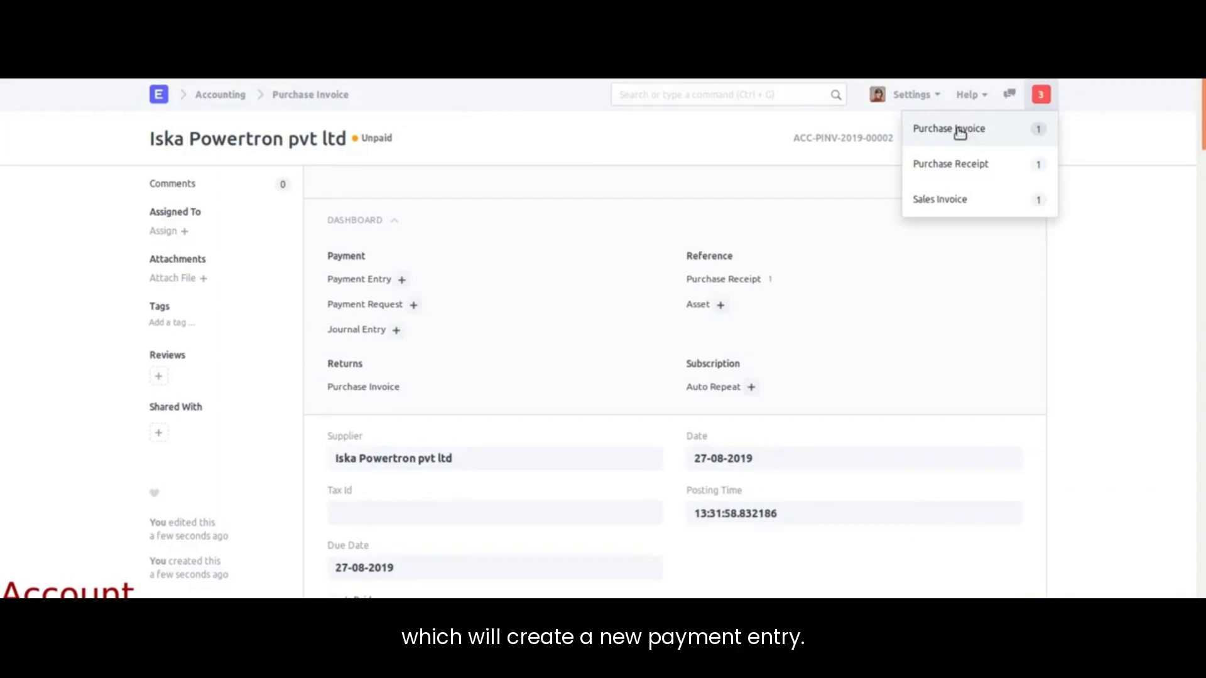
click(946, 131)
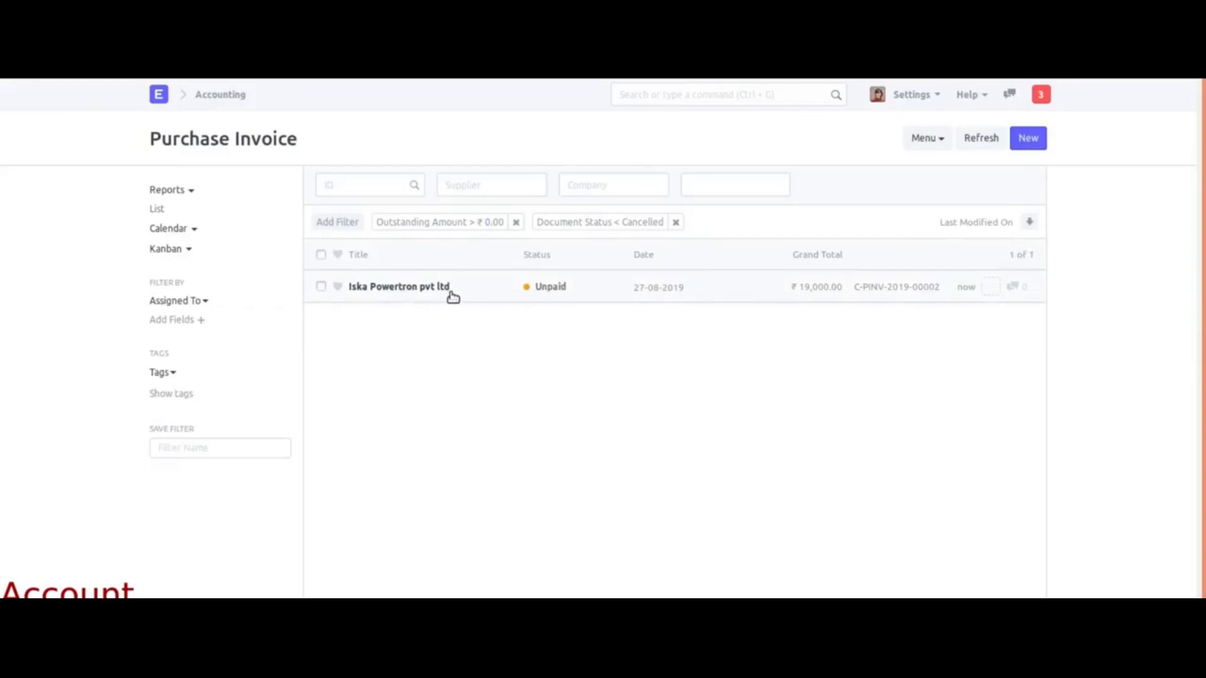
click(441, 296)
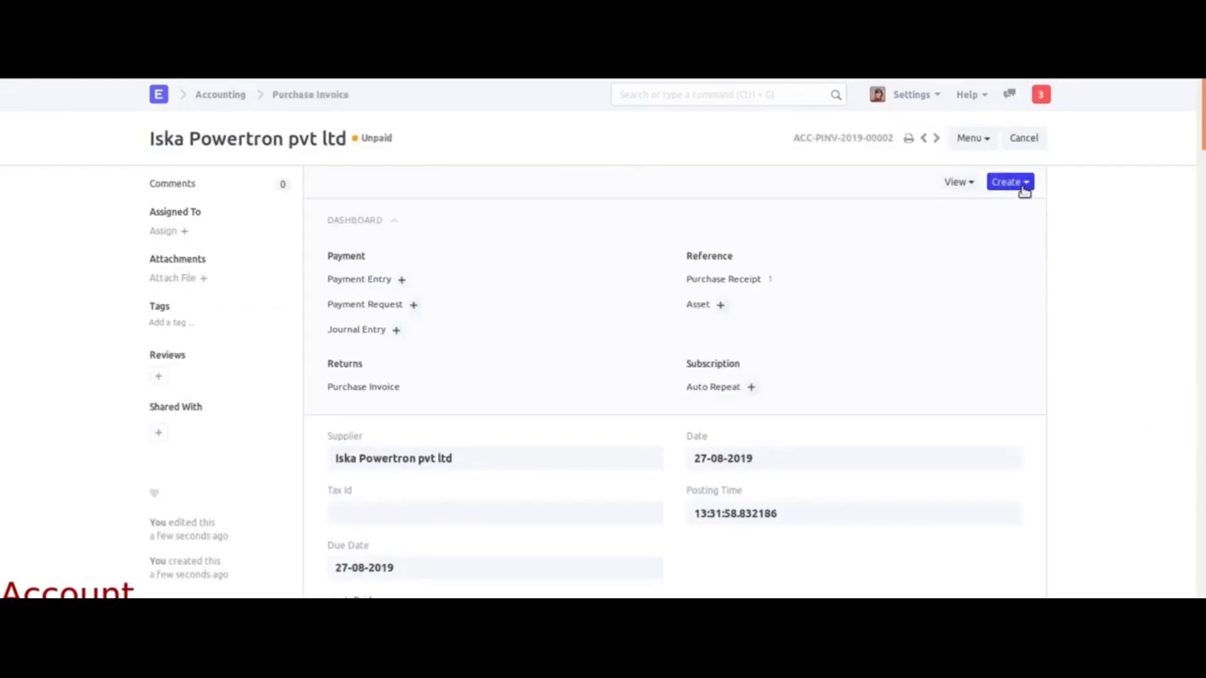
click(1023, 188)
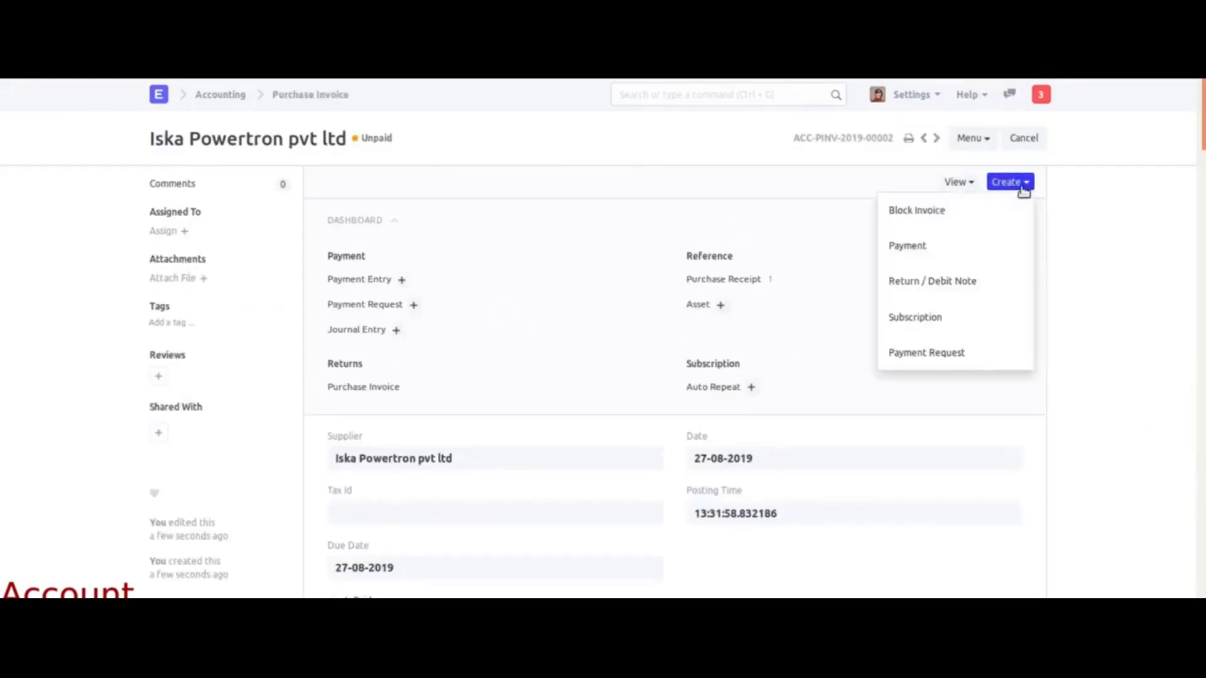
click(919, 248)
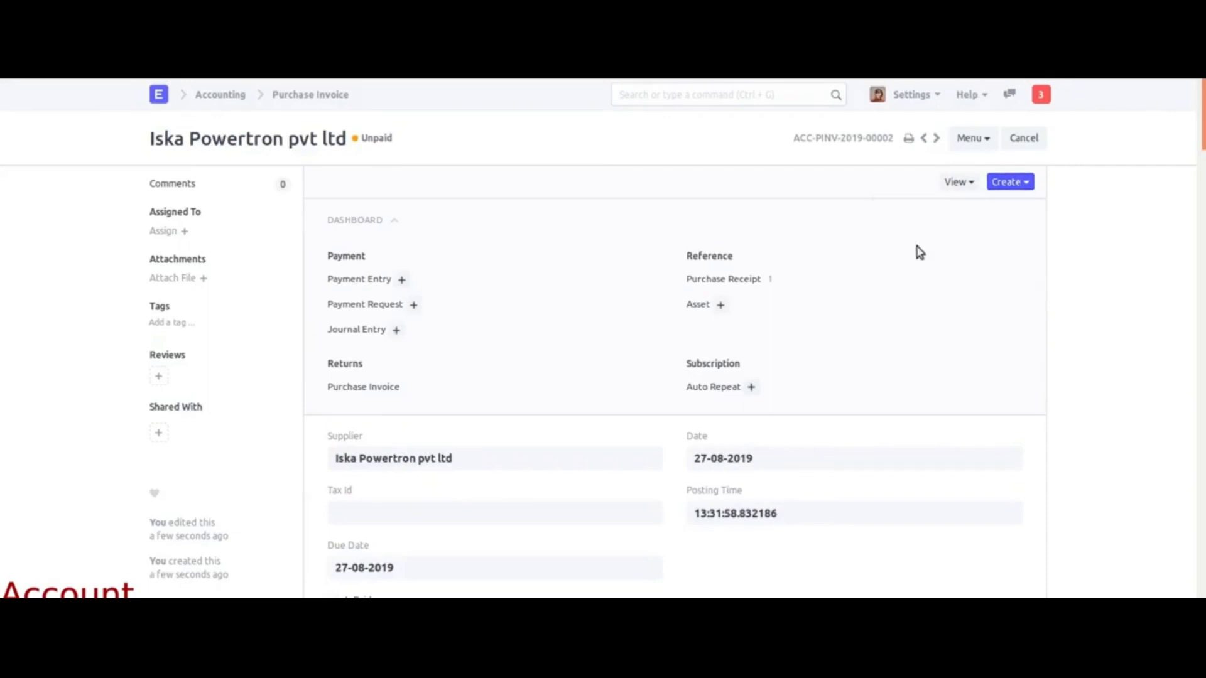
click(737, 292)
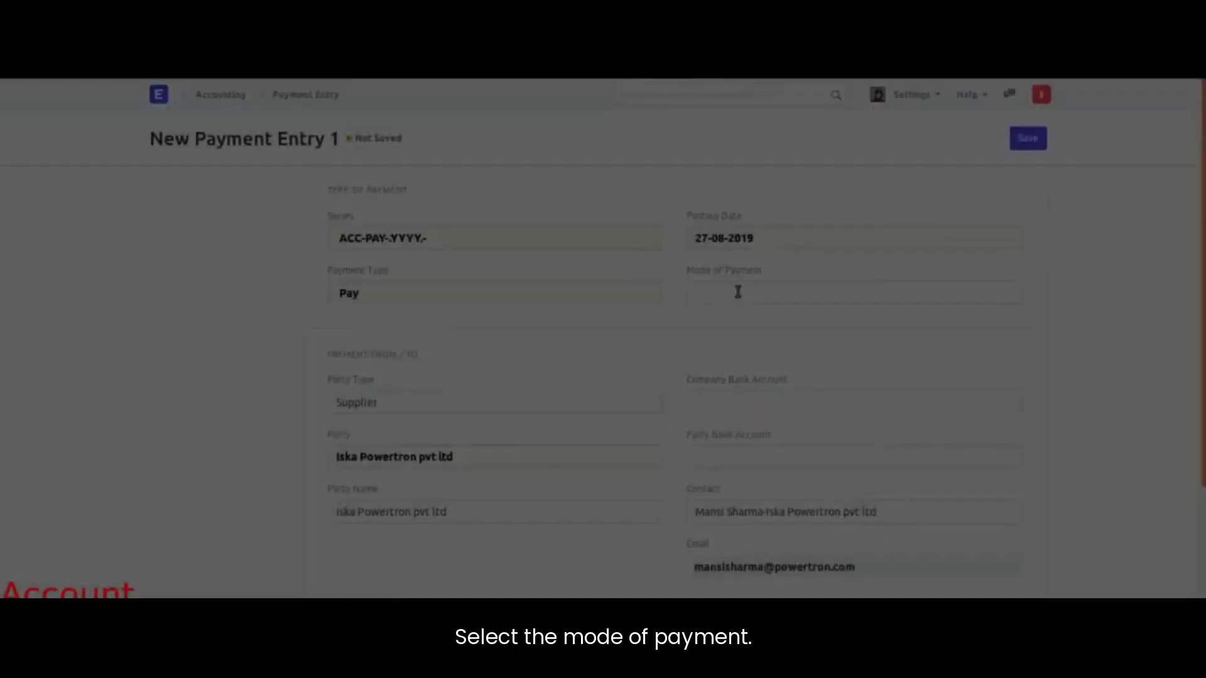
Step: Set the payment mode to Cash and allocate 19000 to the invoice
text(cas)
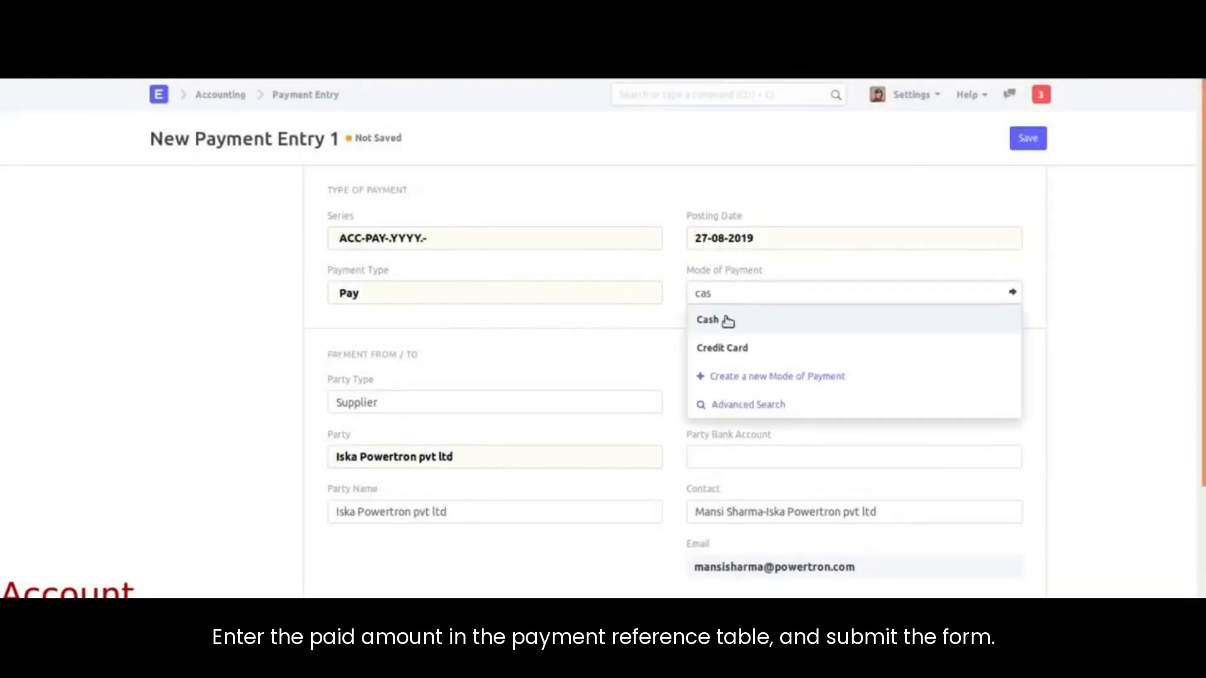
click(725, 320)
scroll(748, 382, down, 5)
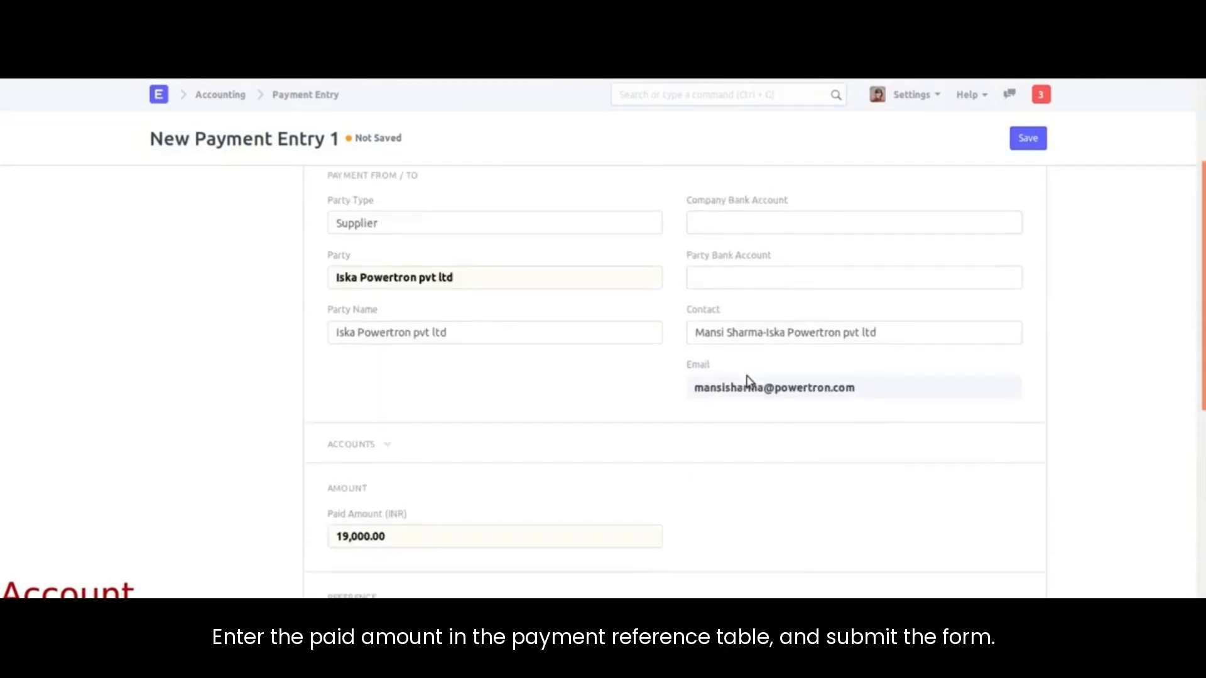
scroll(626, 411, down, 1)
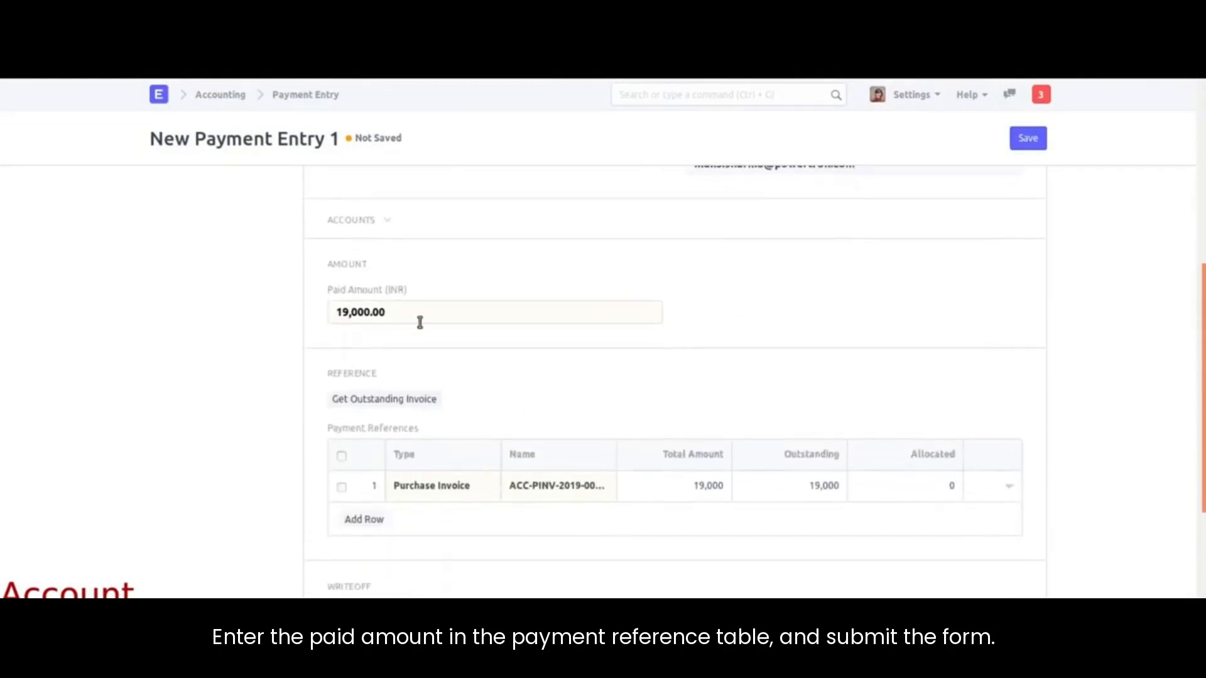
click(892, 493)
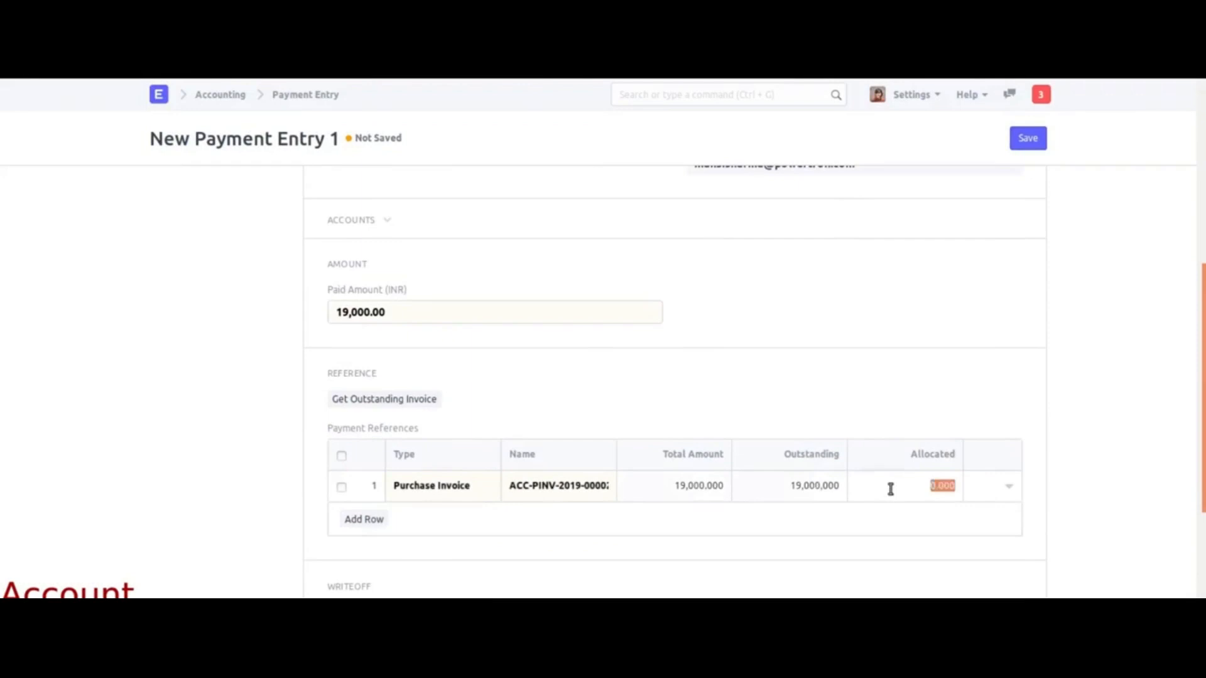
text(190000)
Step: Save and submit the payment entry, then open the Purchase Invoice list showing both invoices Paid
scroll(913, 558, down, 2)
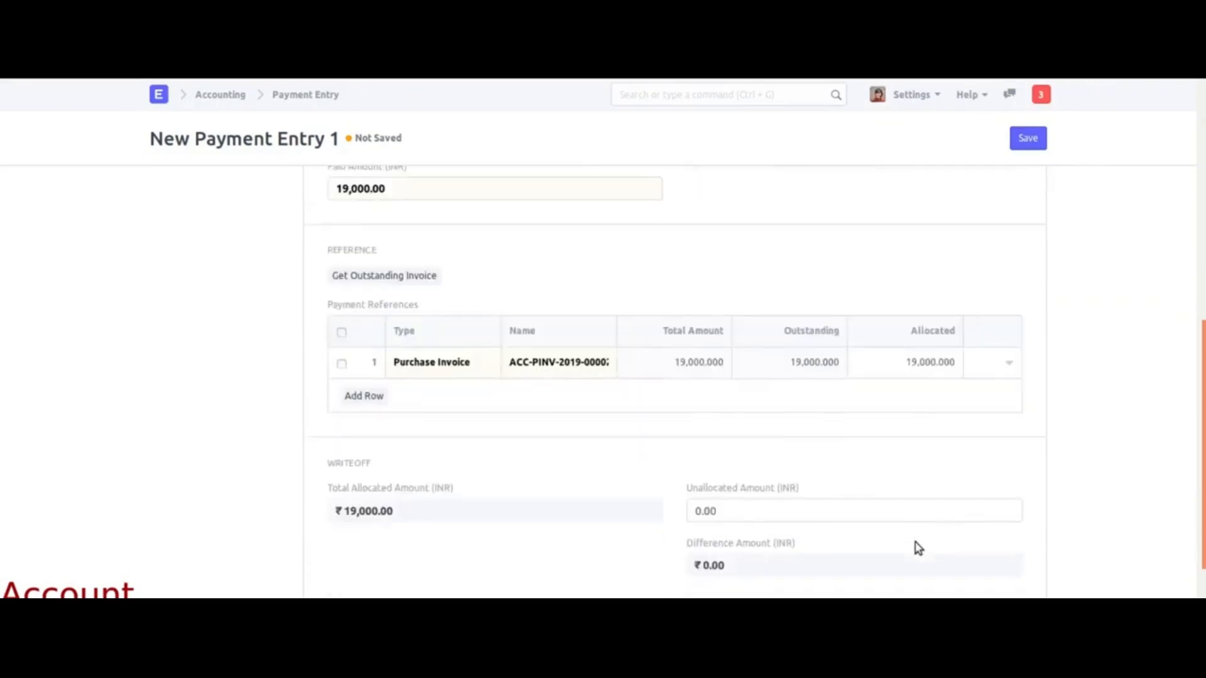
click(1029, 138)
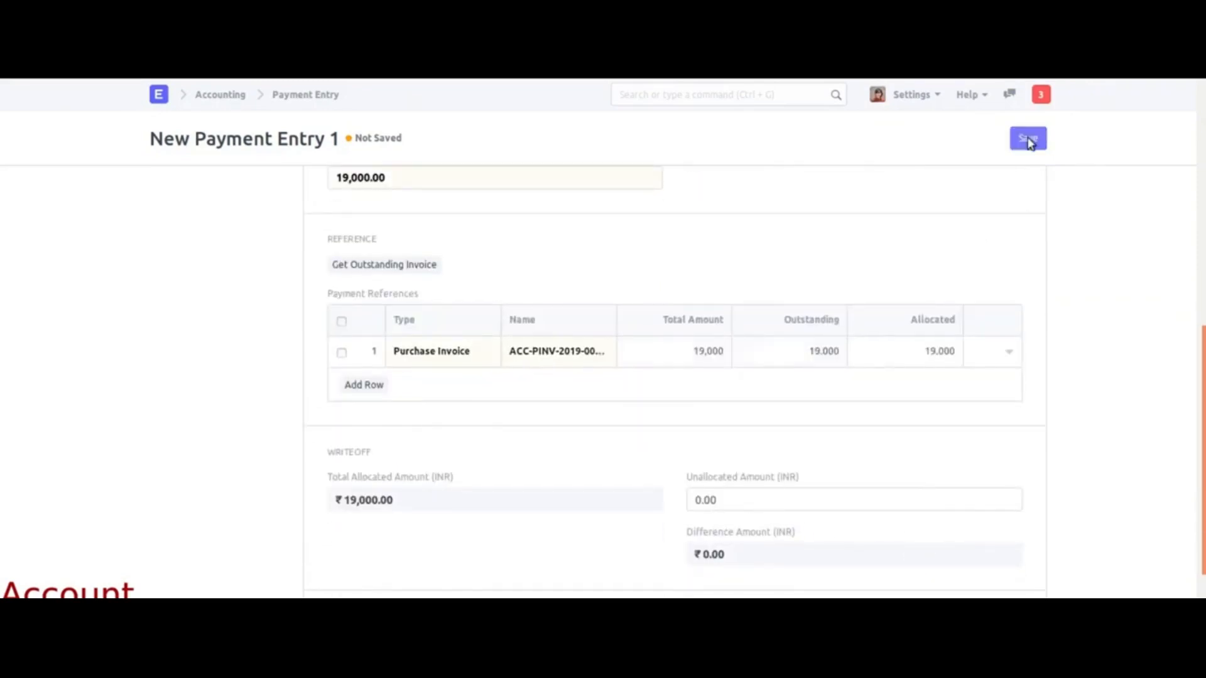
click(1000, 139)
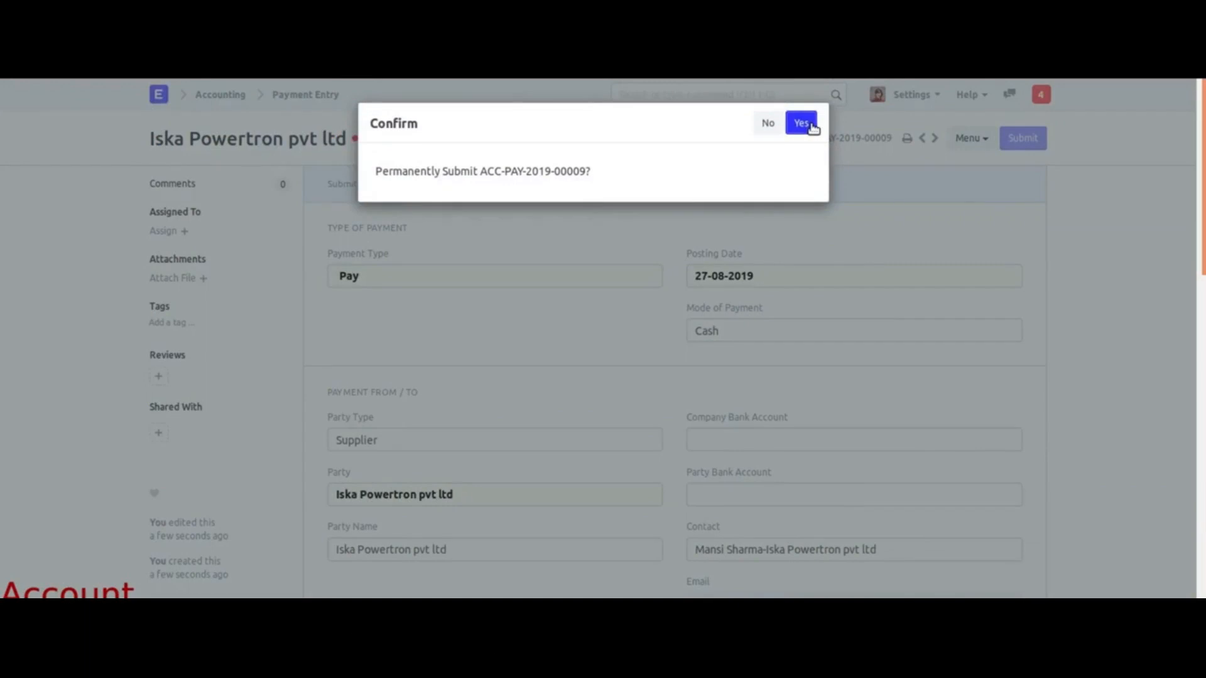
click(801, 124)
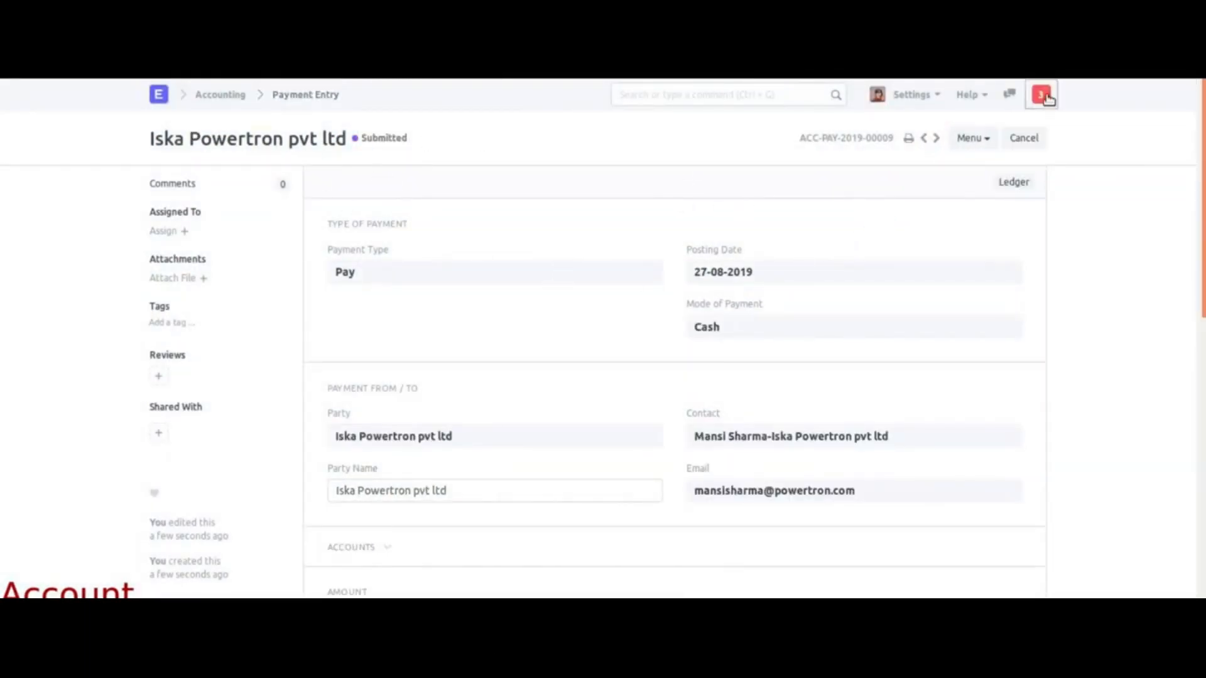
click(1041, 94)
click(948, 129)
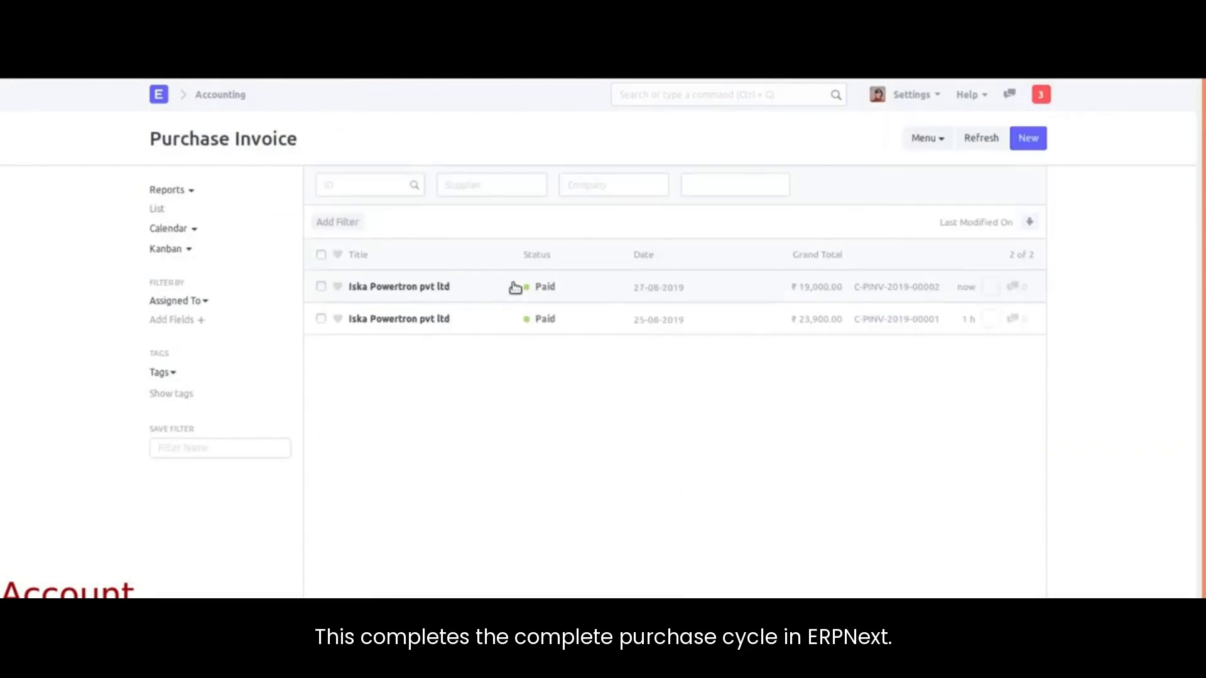